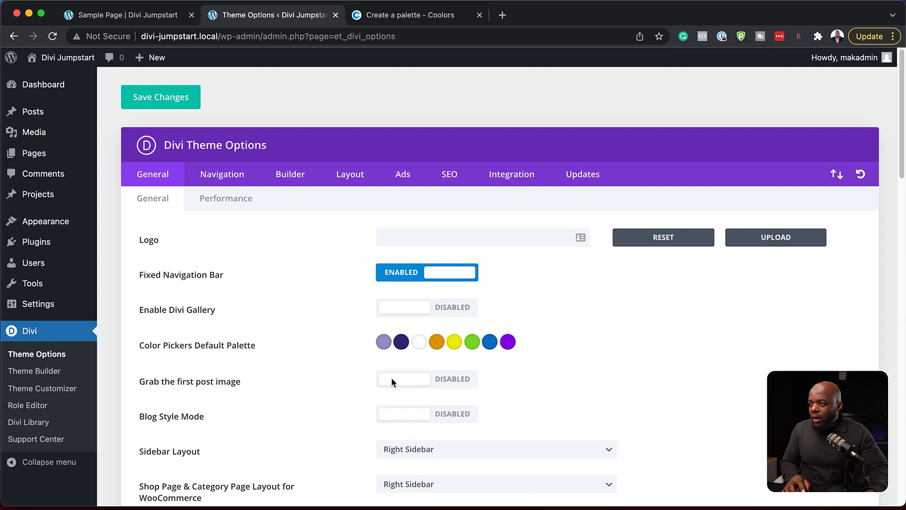
- Replace the first default palette color with Spanish Violet, #57267D, copied from the Coolors palette
scroll(278, 381, down, 2)
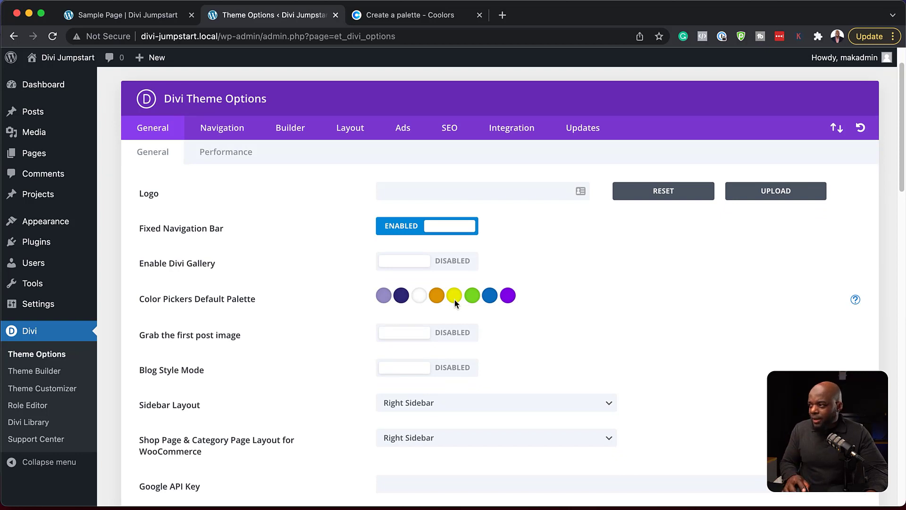
click(384, 297)
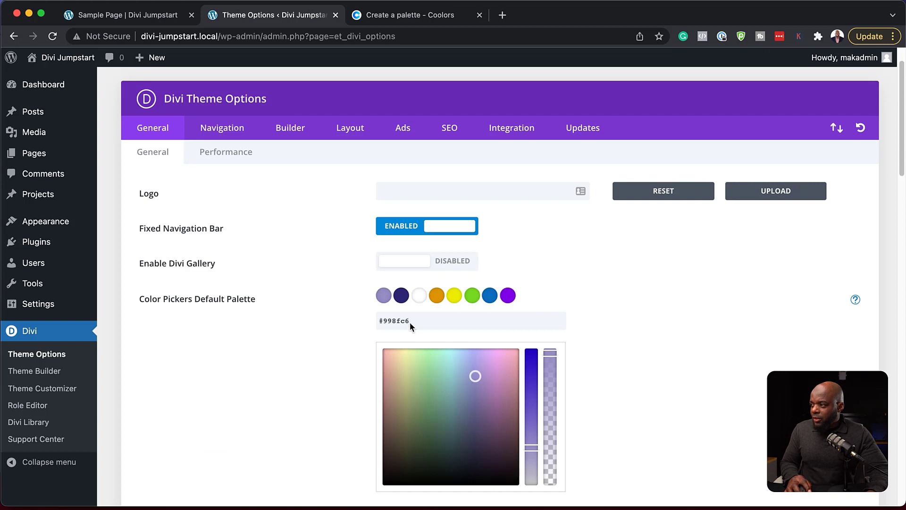
click(406, 15)
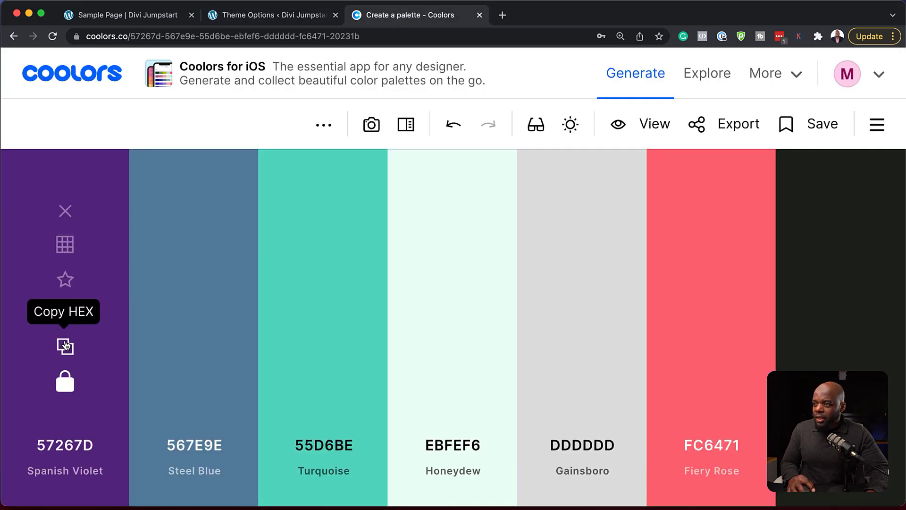
click(65, 346)
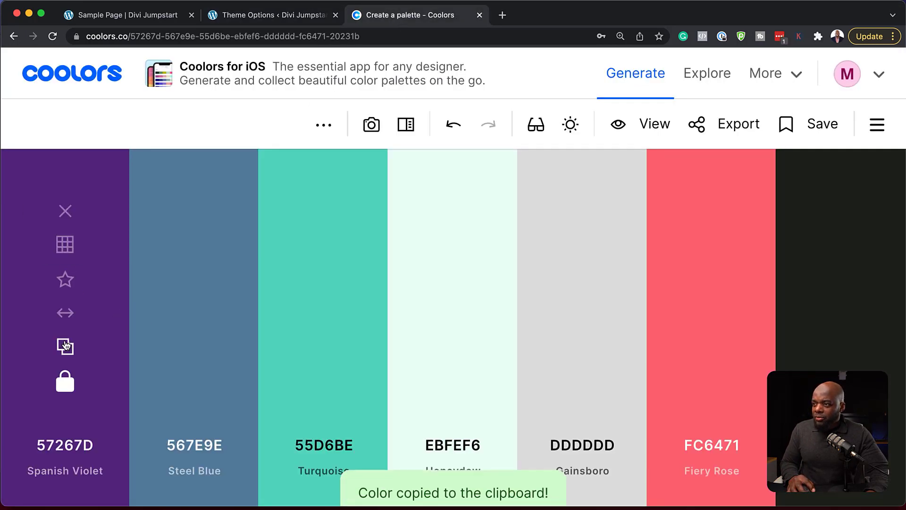
click(304, 16)
double_click(417, 325)
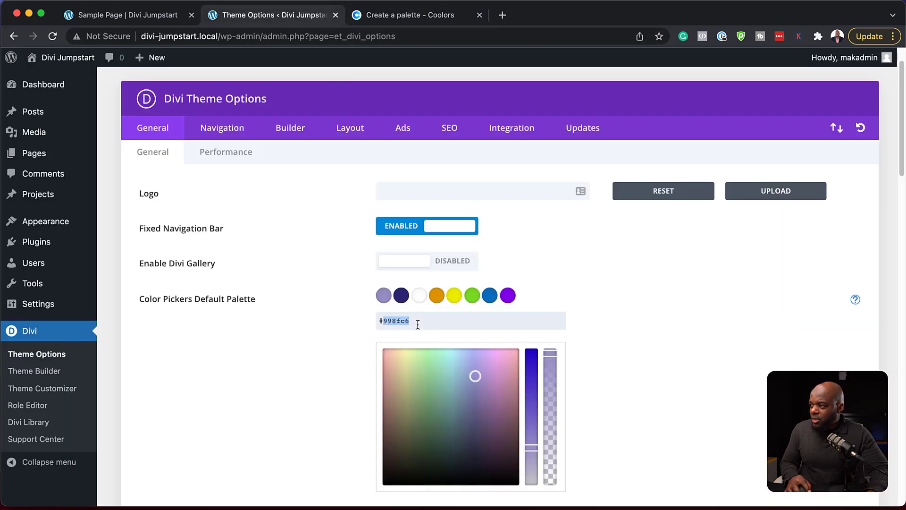
key(super+v)
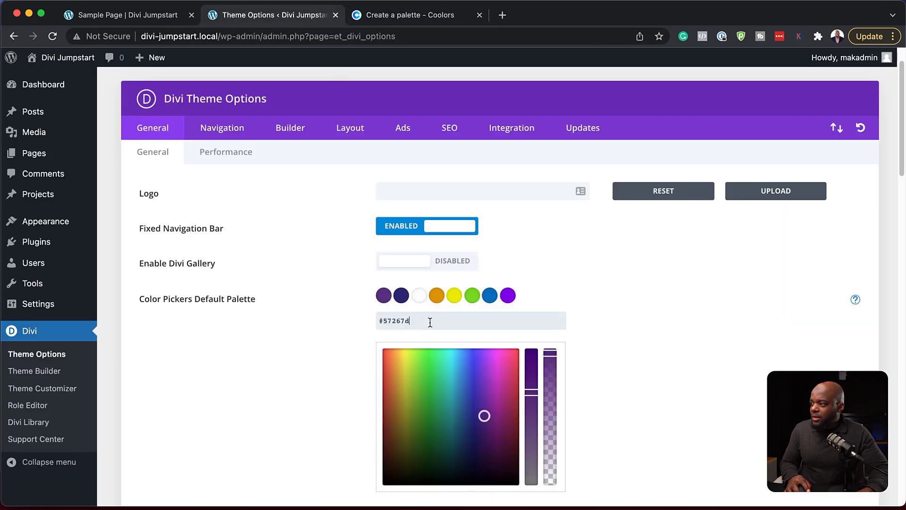
- Set the second default palette color to Steel Blue, #567E9E, copied from the Coolors palette
click(401, 296)
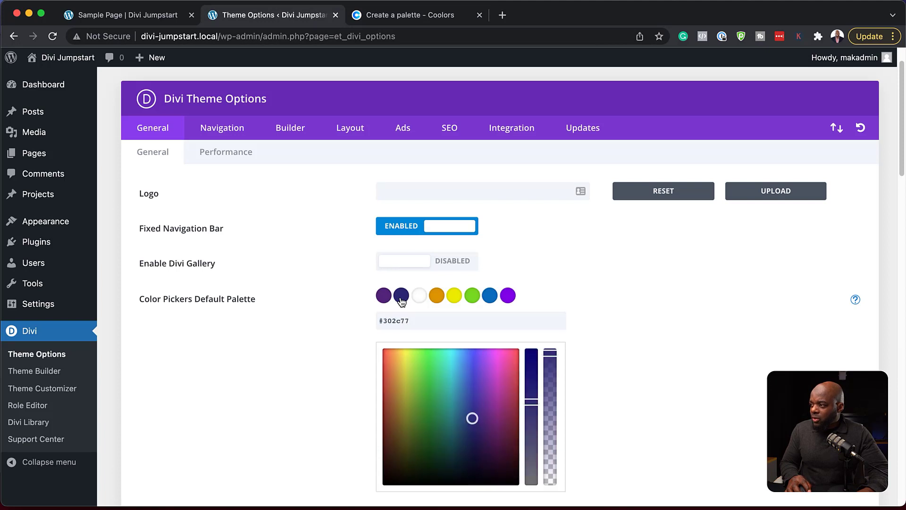
click(398, 15)
click(195, 346)
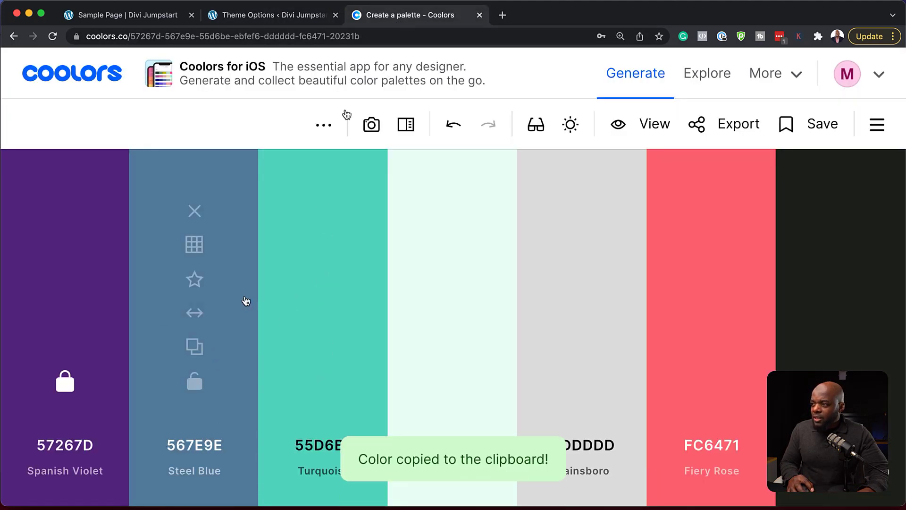
click(309, 15)
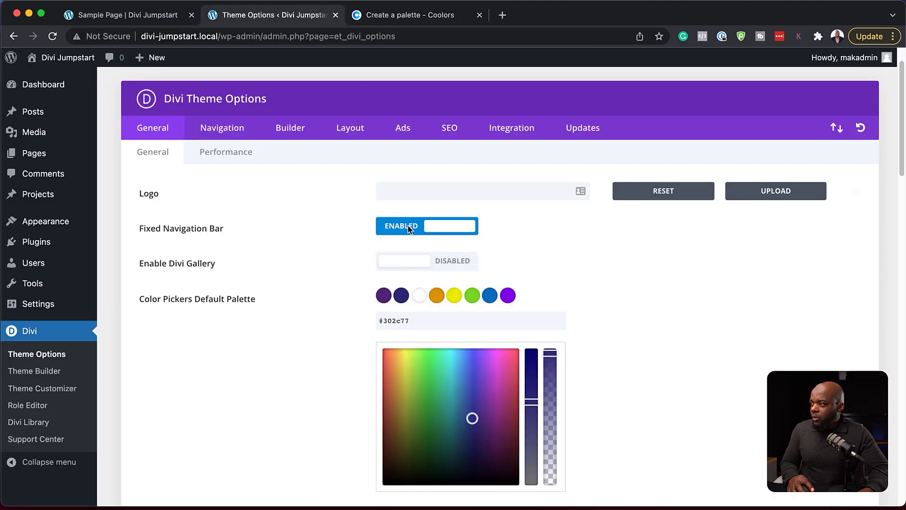
double_click(417, 324)
key(super+v)
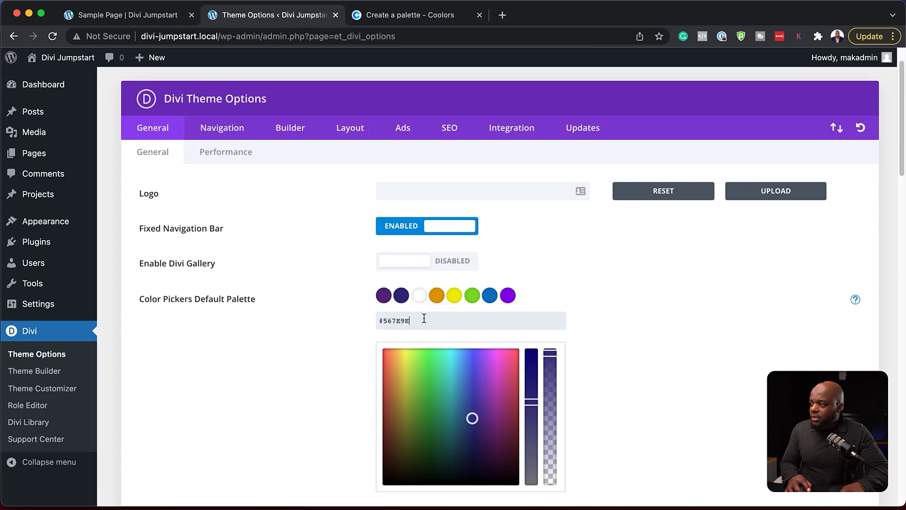
- Set the third default palette color to Turquoise, #55D6BE, copied from the Coolors palette
click(420, 296)
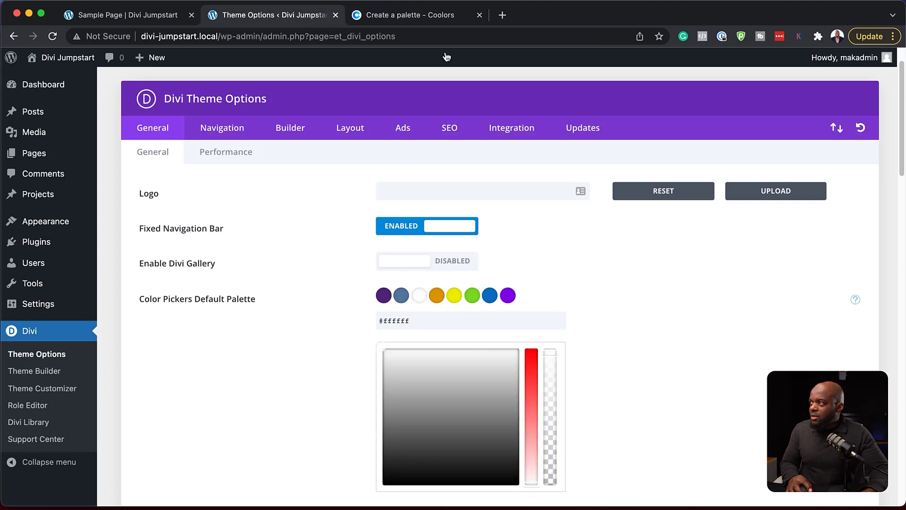
click(434, 16)
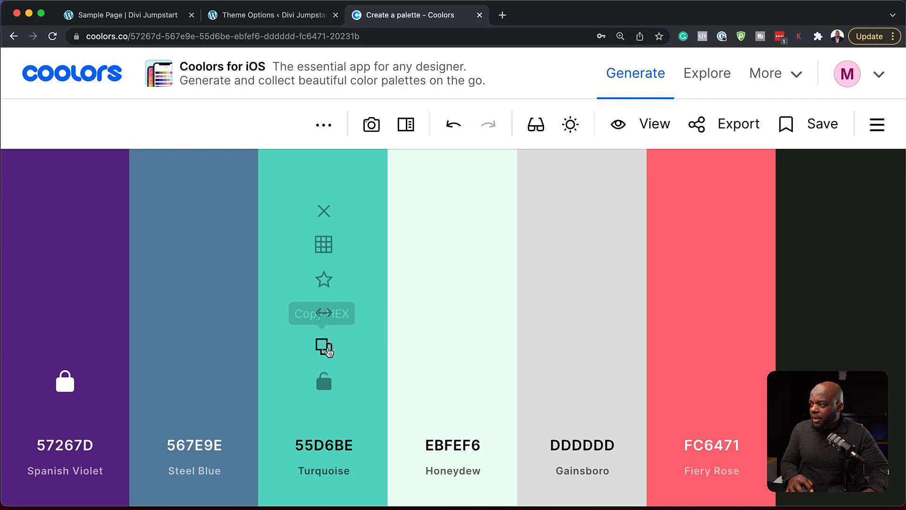
click(323, 346)
click(295, 17)
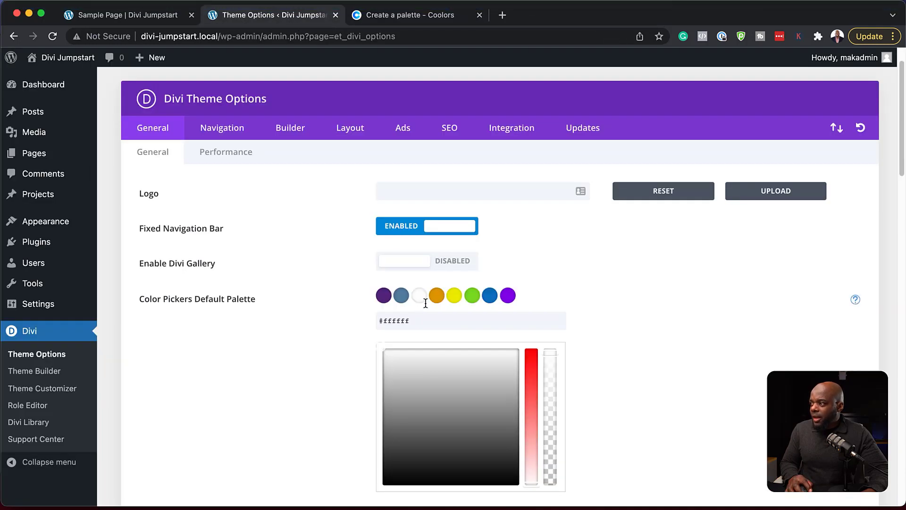
key(super+v)
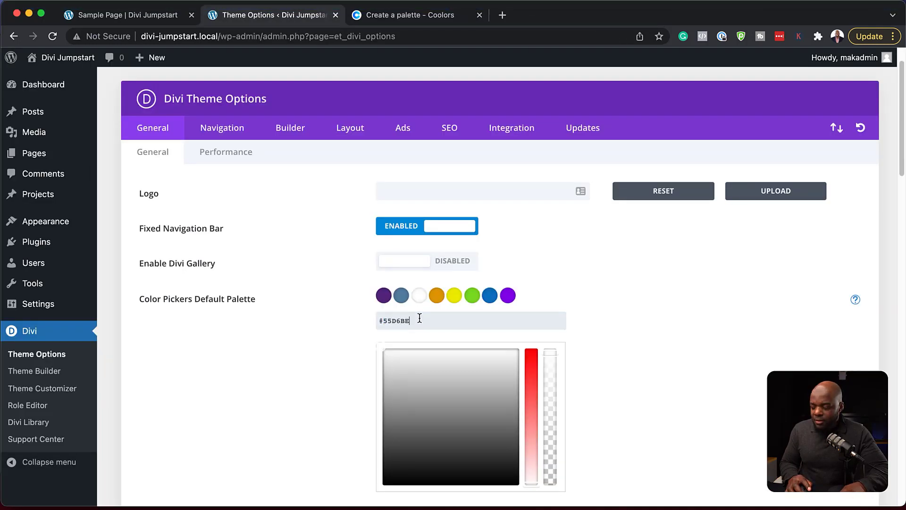
- Set the fourth default palette color to Honeydew, #EBFEF6, copied from the Coolors palette
click(437, 297)
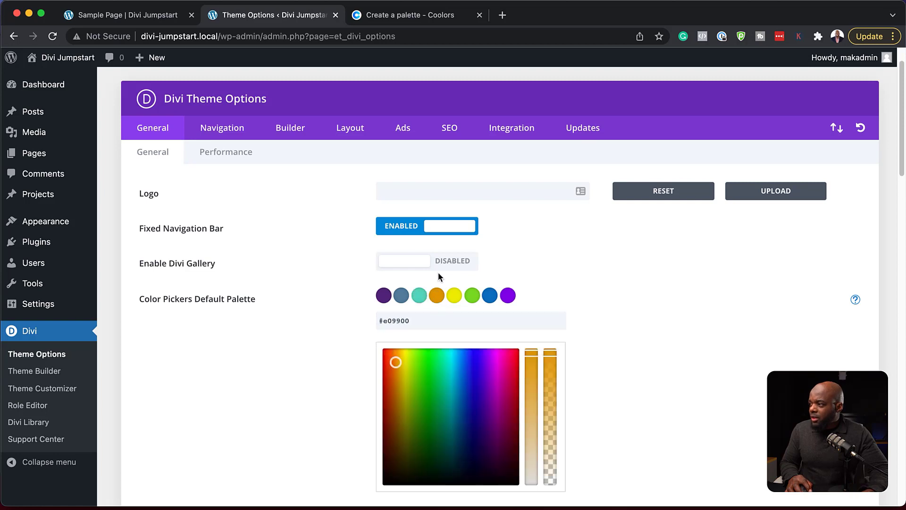
click(406, 14)
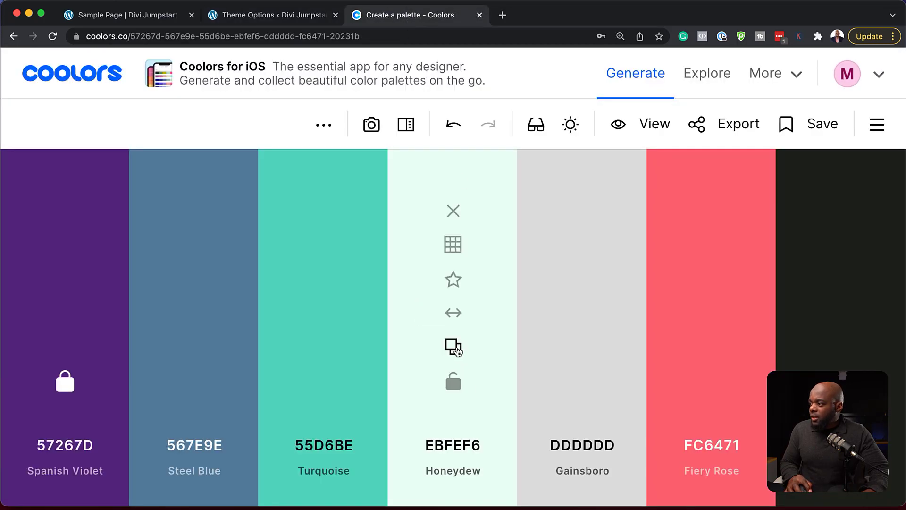
click(455, 348)
click(276, 15)
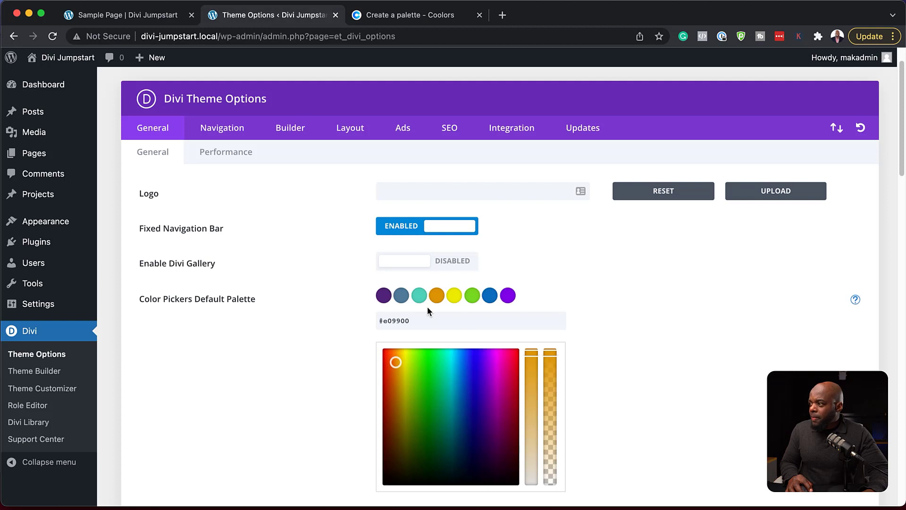
double_click(417, 325)
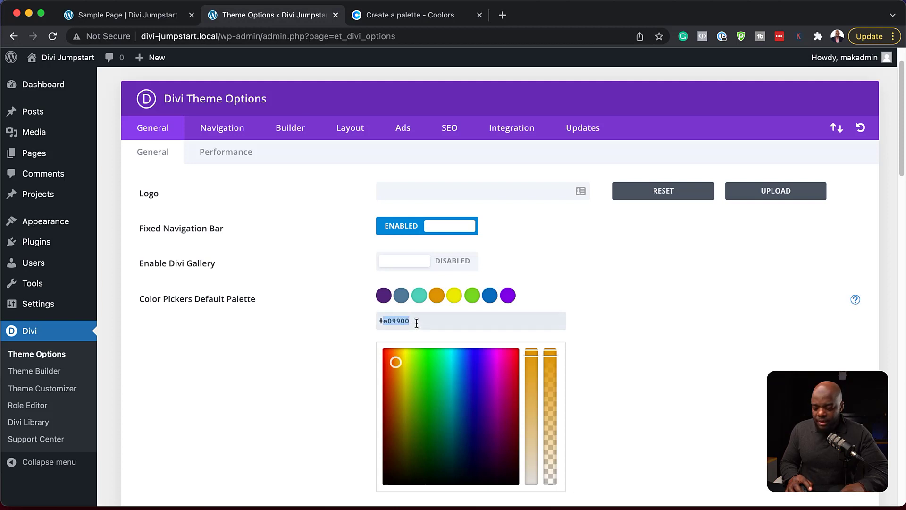
key(super+v)
- Set the fifth default palette color to Fiery Rose, #FC6471, copied from the Coolors palette
click(454, 296)
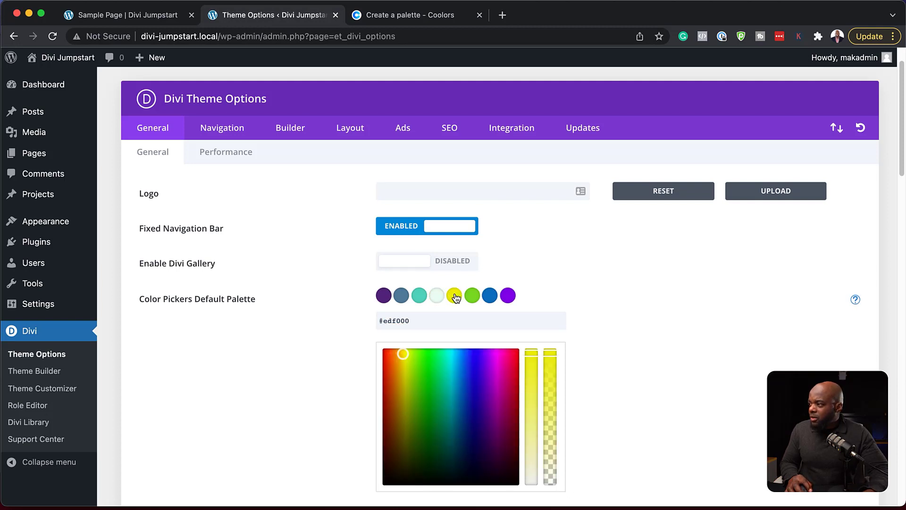
click(417, 15)
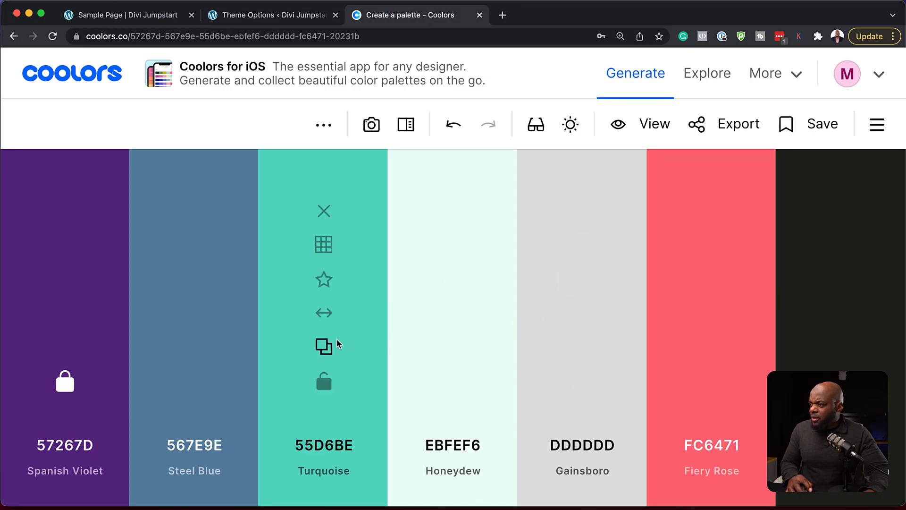
click(713, 346)
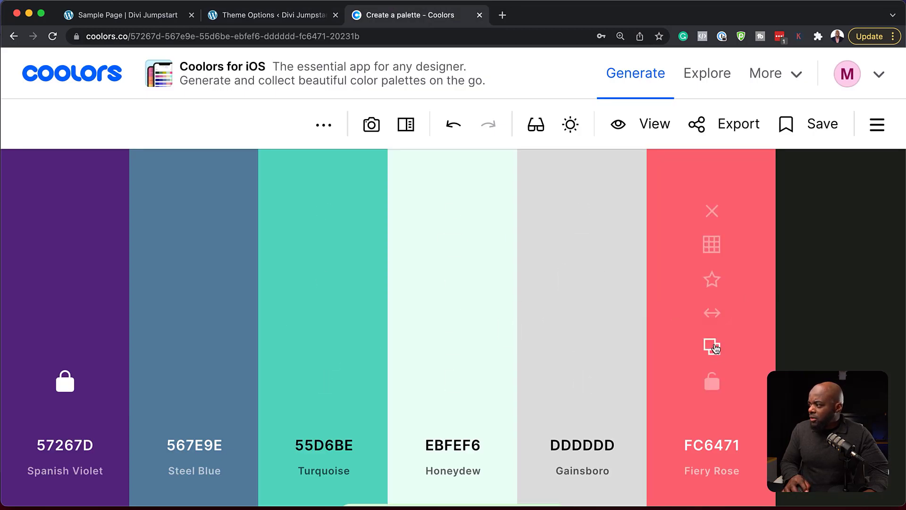
click(283, 15)
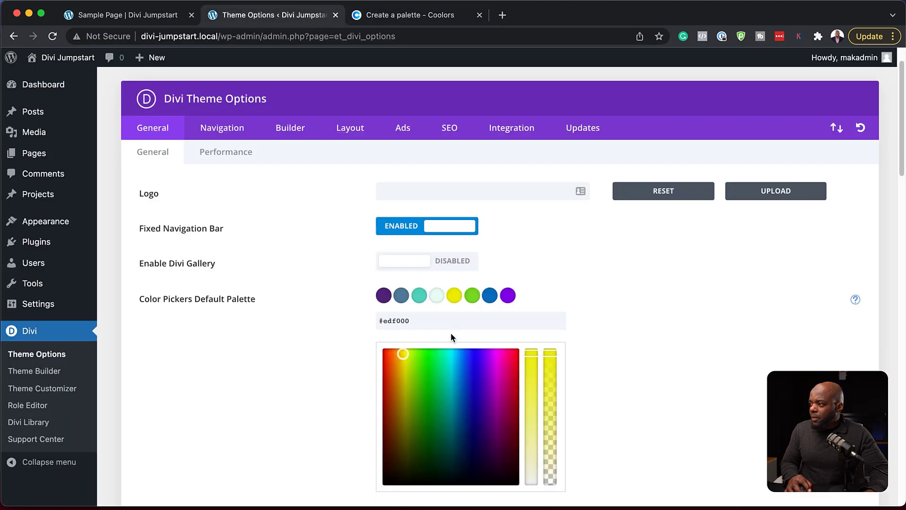
double_click(438, 316)
key(super+v)
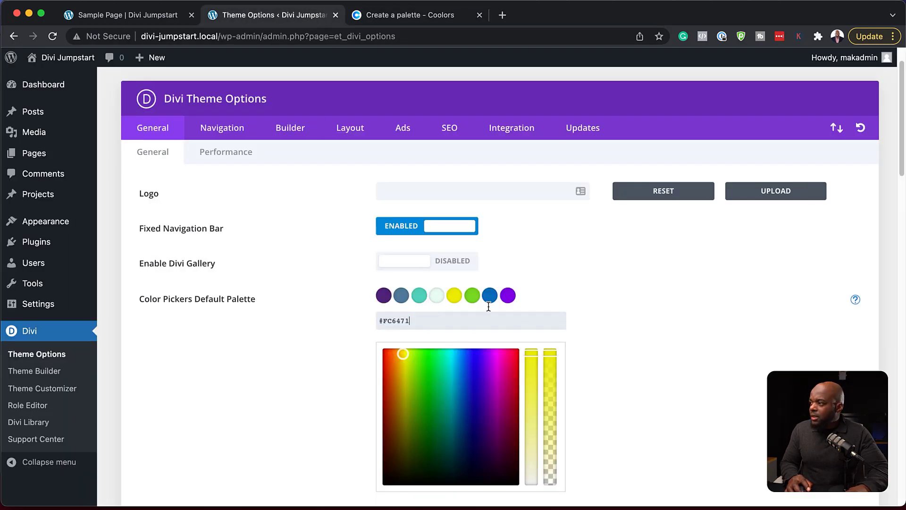
- Set the sixth default palette color to the near-black #20231B copied from the Coolors palette
click(472, 296)
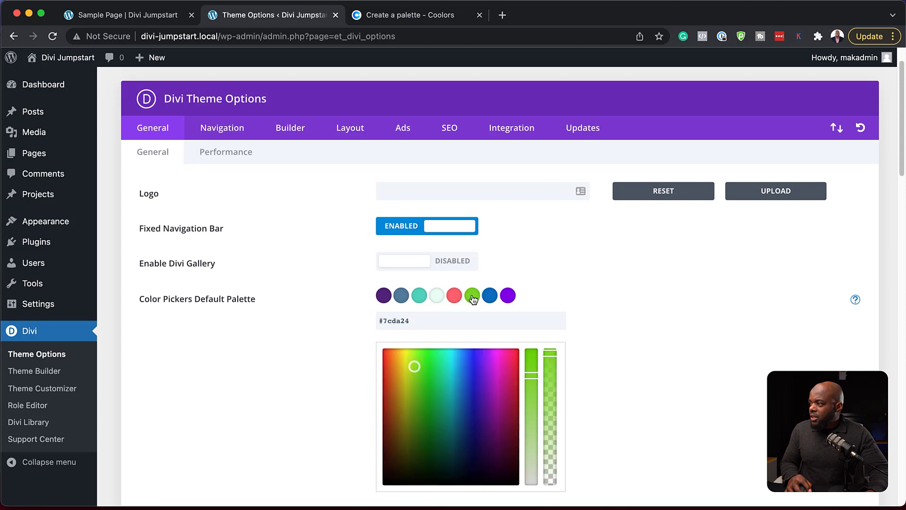
click(414, 18)
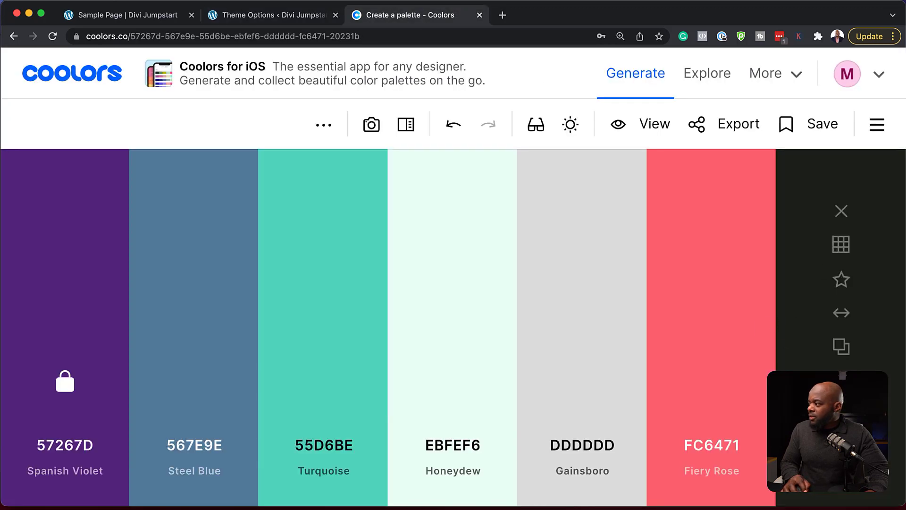
click(842, 349)
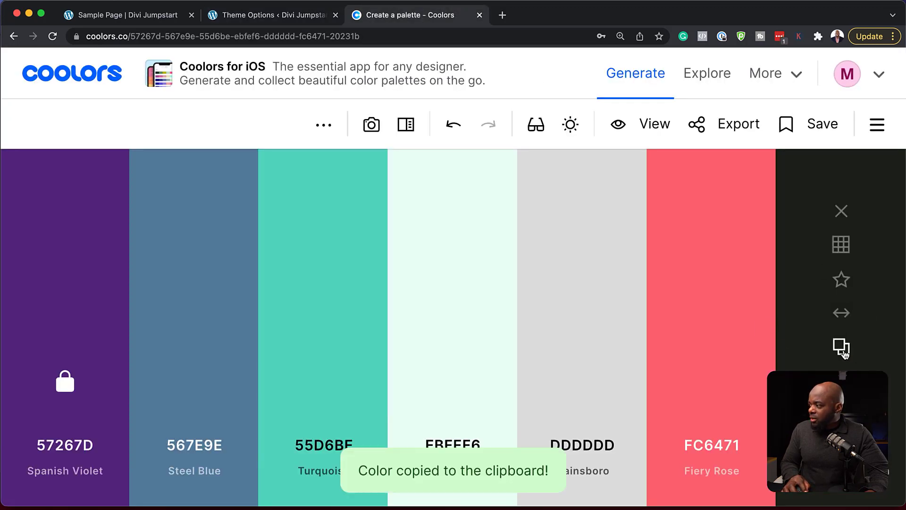
click(307, 18)
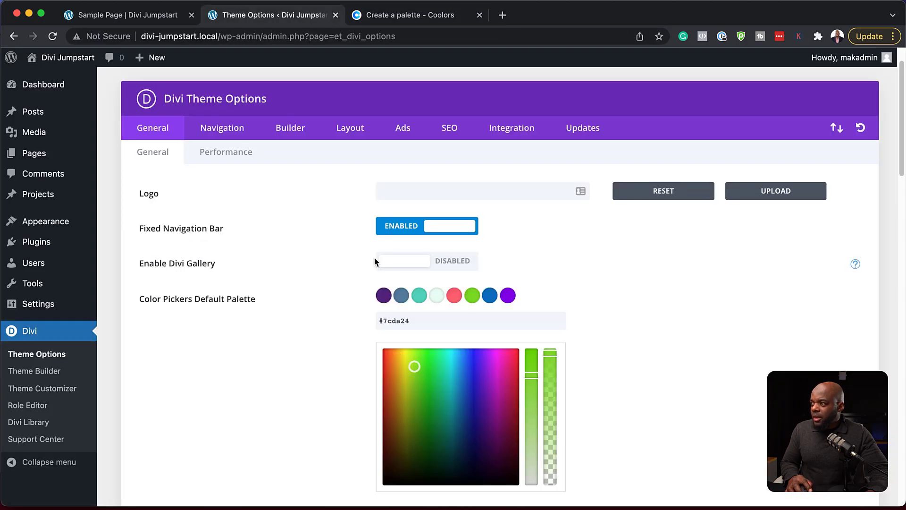
triple_click(424, 318)
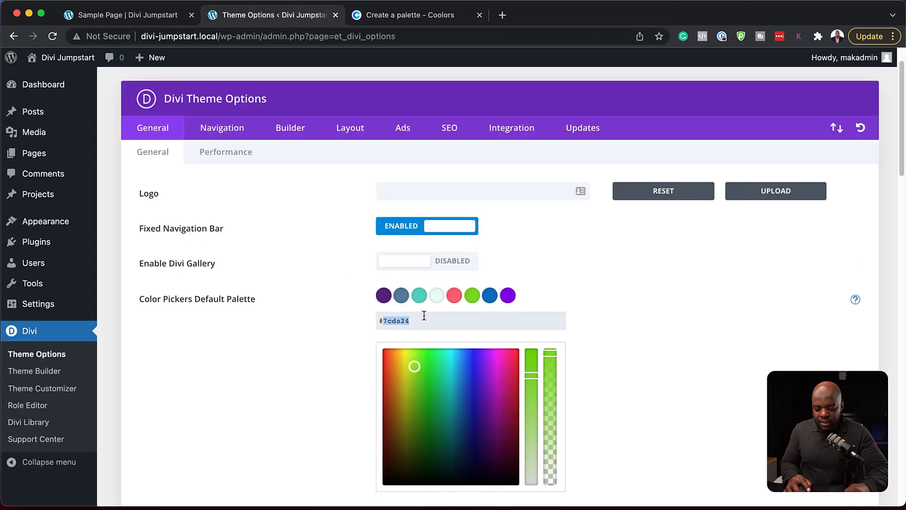
key(super+v)
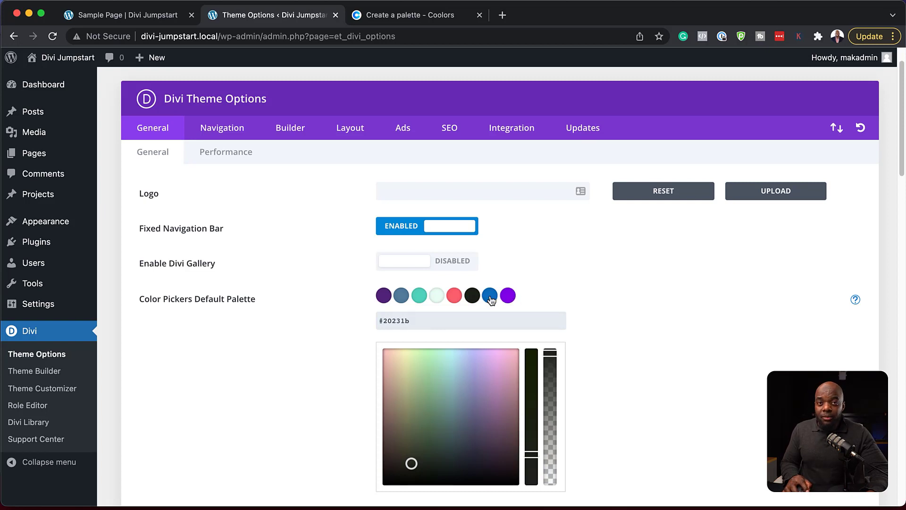
- Set the seventh default palette color to the grey #777777
click(491, 297)
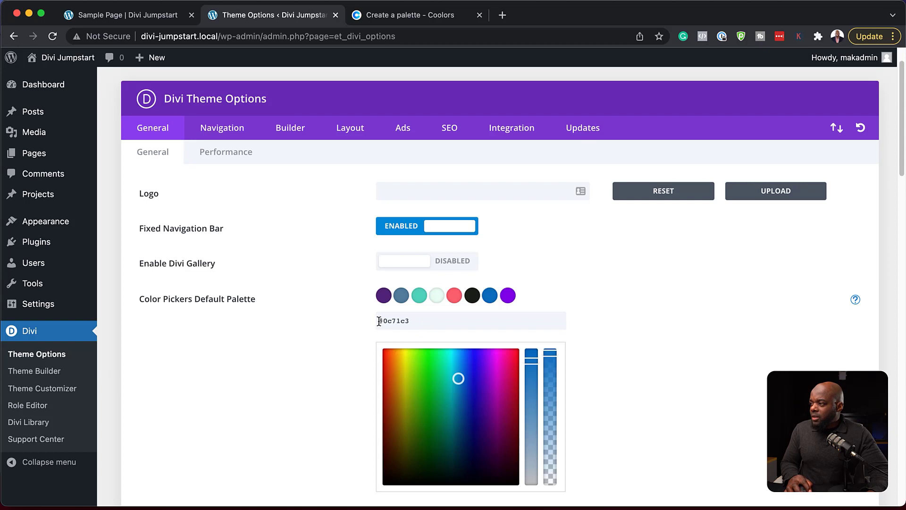
drag(384, 321, 460, 324)
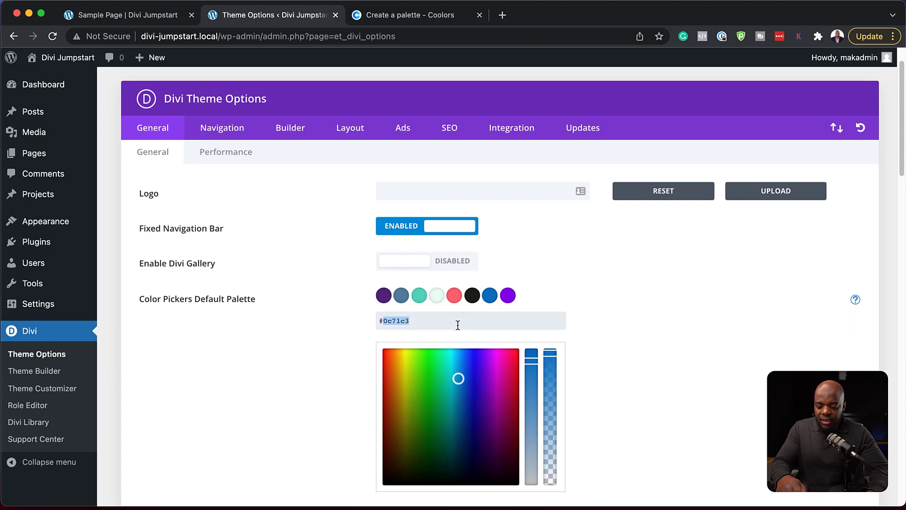
text(777777)
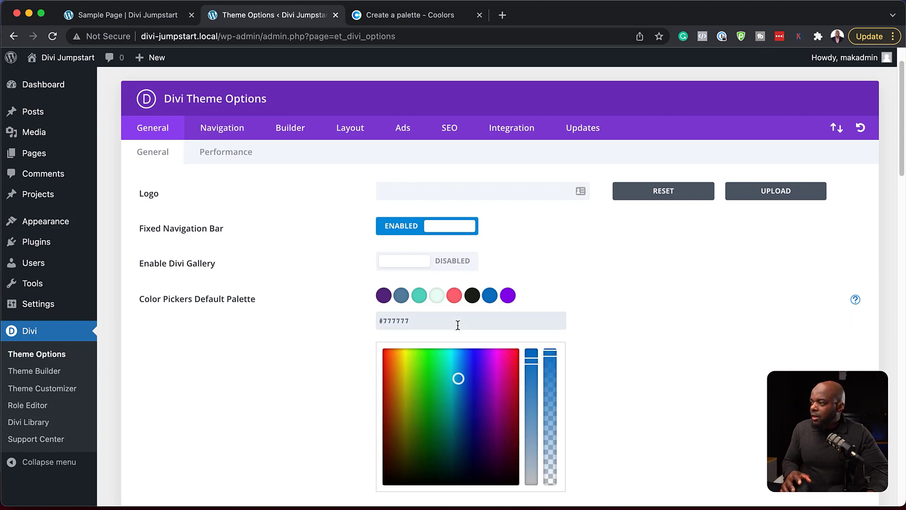
- Set the eighth default palette color to white, #ffffff
click(508, 296)
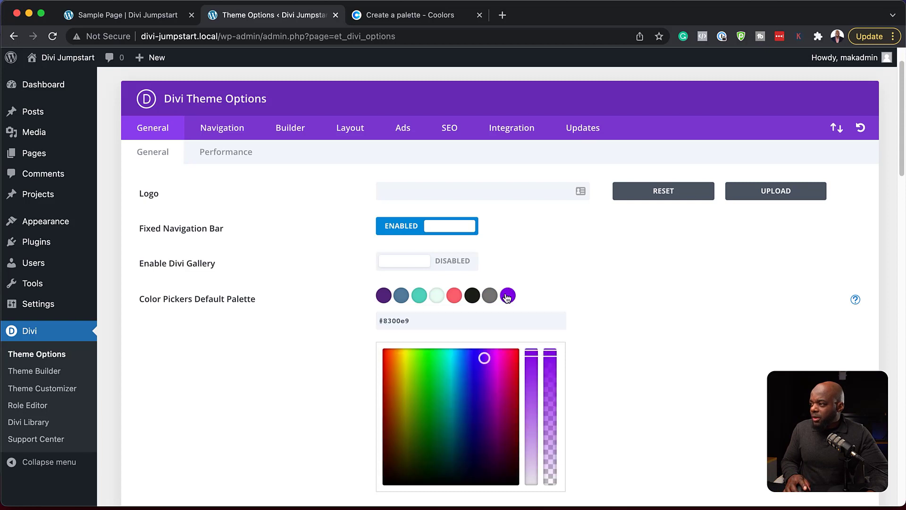
drag(384, 320, 463, 321)
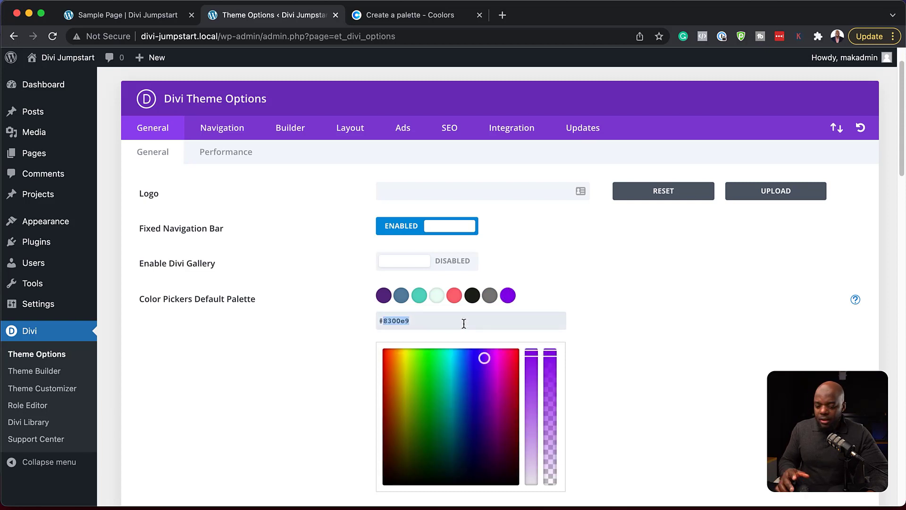
text(ffffff)
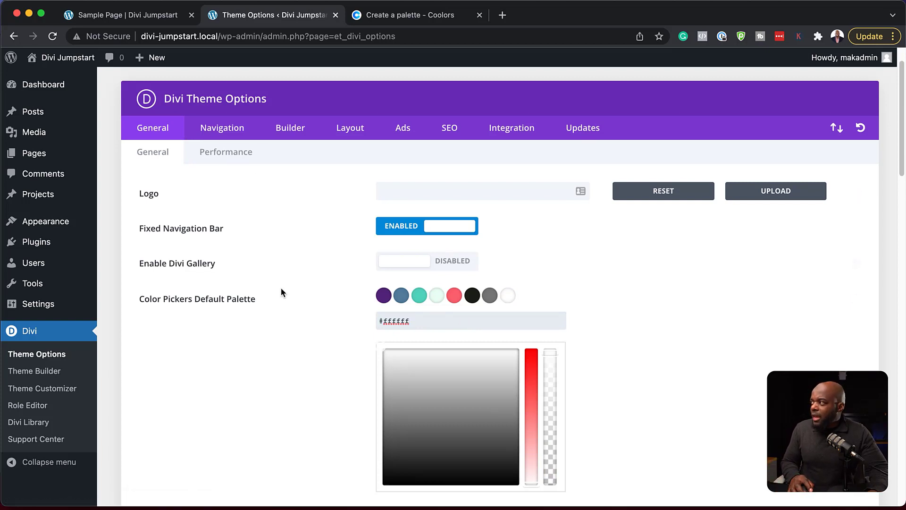
- Save the Divi theme options with the new default color palette
scroll(237, 295, down, 15)
scroll(239, 295, down, 5)
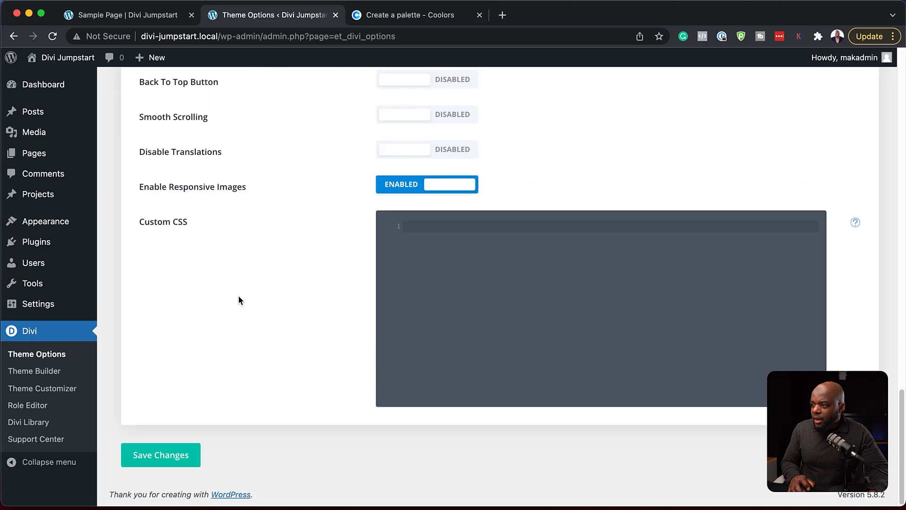
click(165, 456)
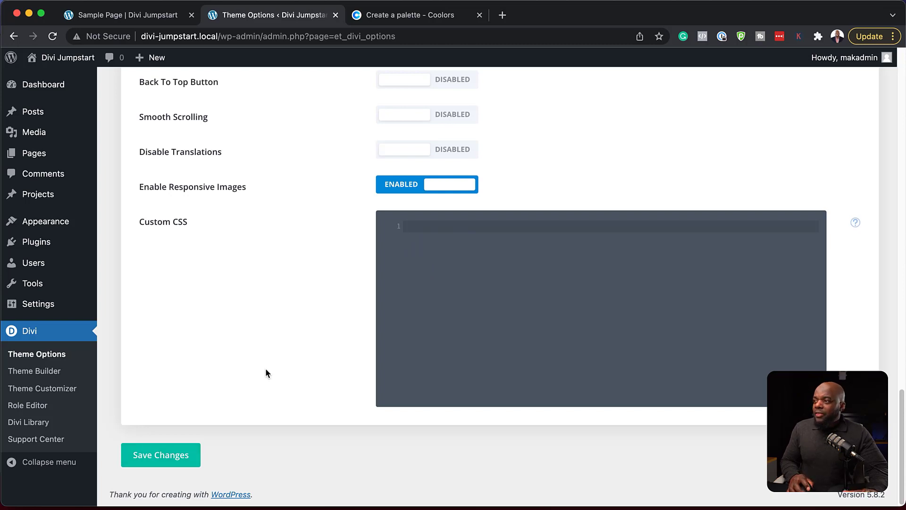
- Add a new WordPress page and title it "Colours"
scroll(267, 368, up, 10)
scroll(274, 368, up, 10)
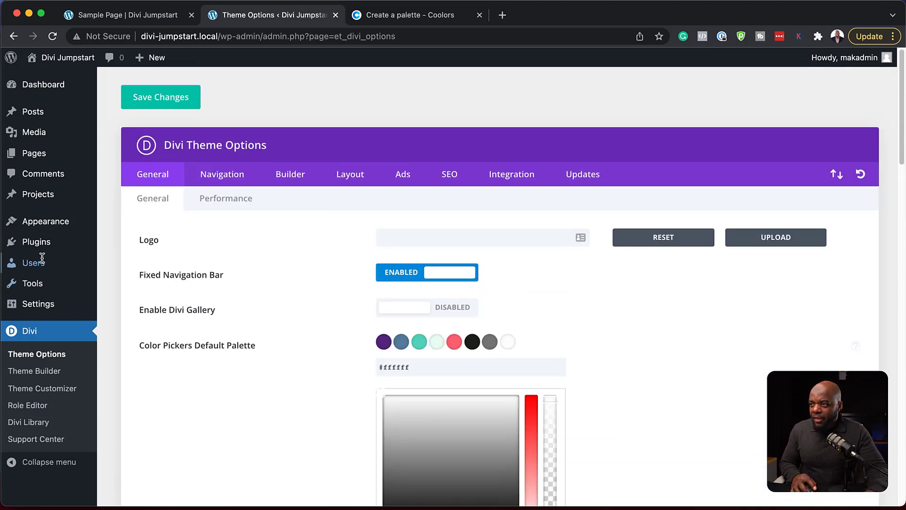
mouse_move(38, 150)
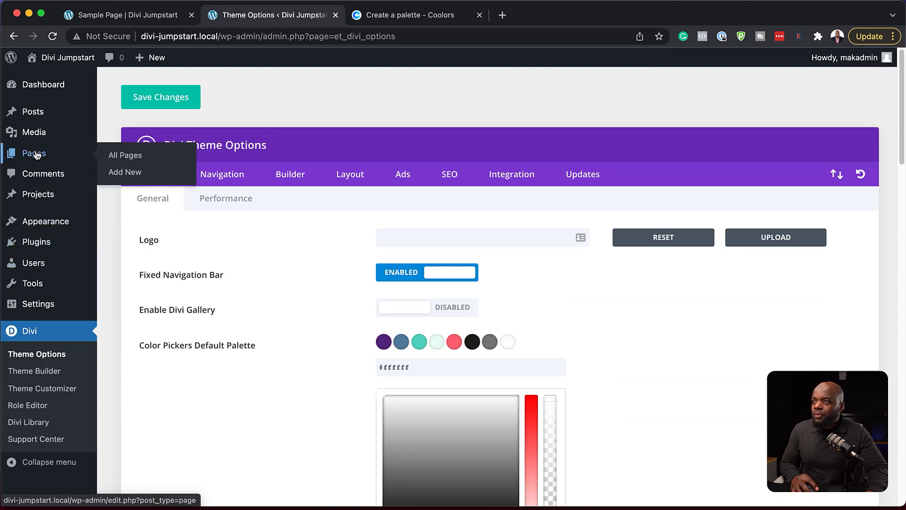
click(125, 173)
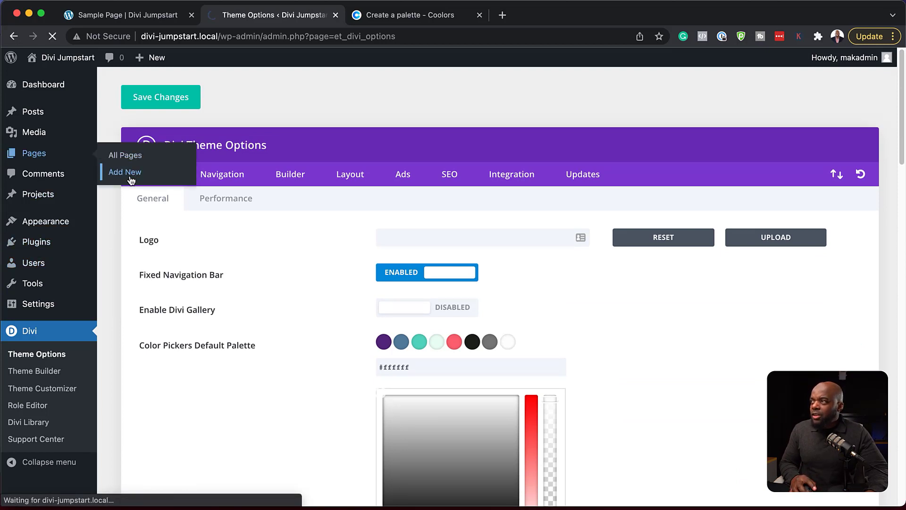
text(C)
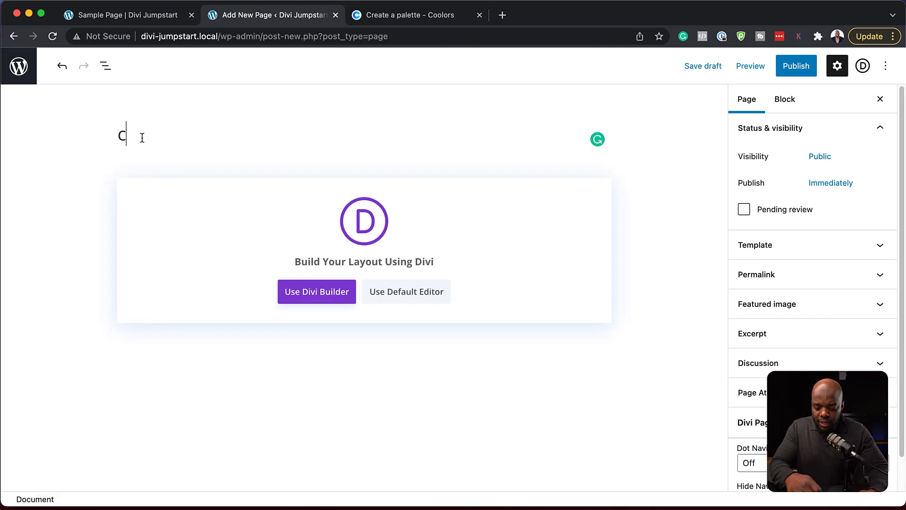
key(BackSpace)
text(Co)
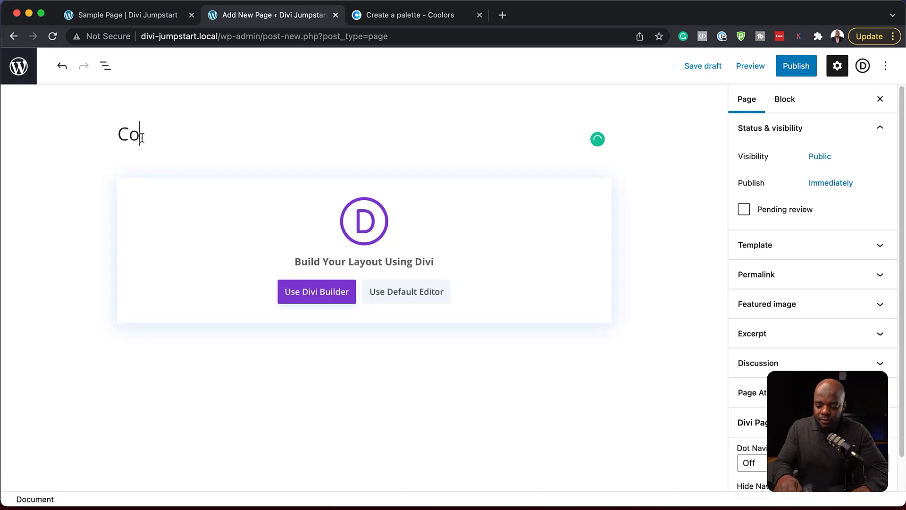
text(lours)
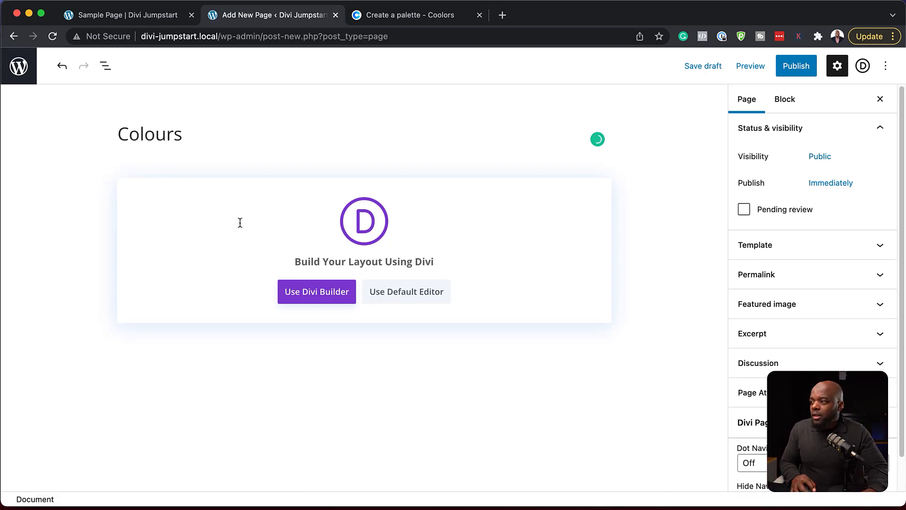
- Open the page in the Divi Builder and insert a row with three equal columns, without adding a module
click(333, 295)
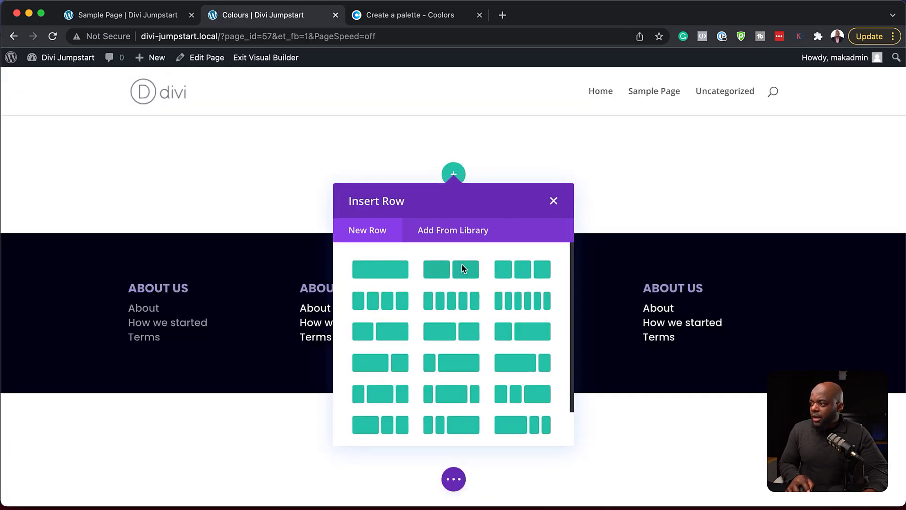
click(523, 272)
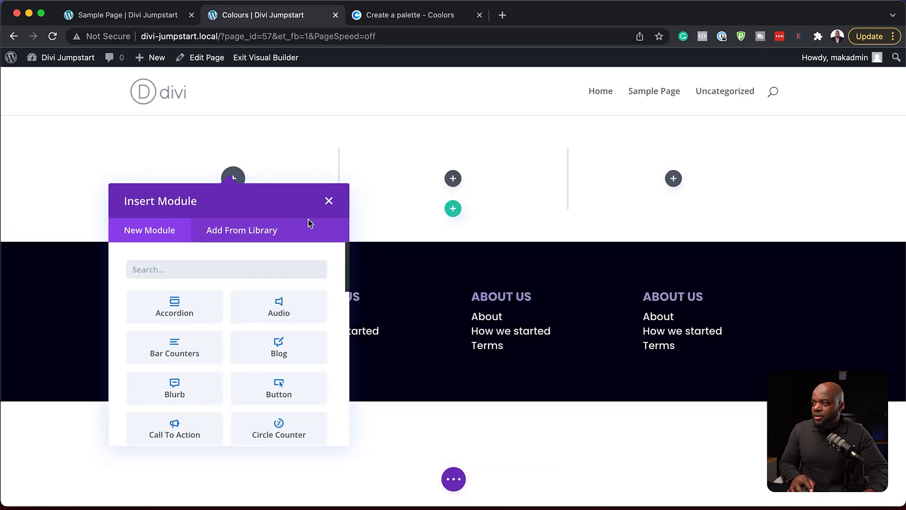
click(329, 202)
- Set the section's background to the saved palette color #fc6471 and save the section settings
mouse_move(311, 184)
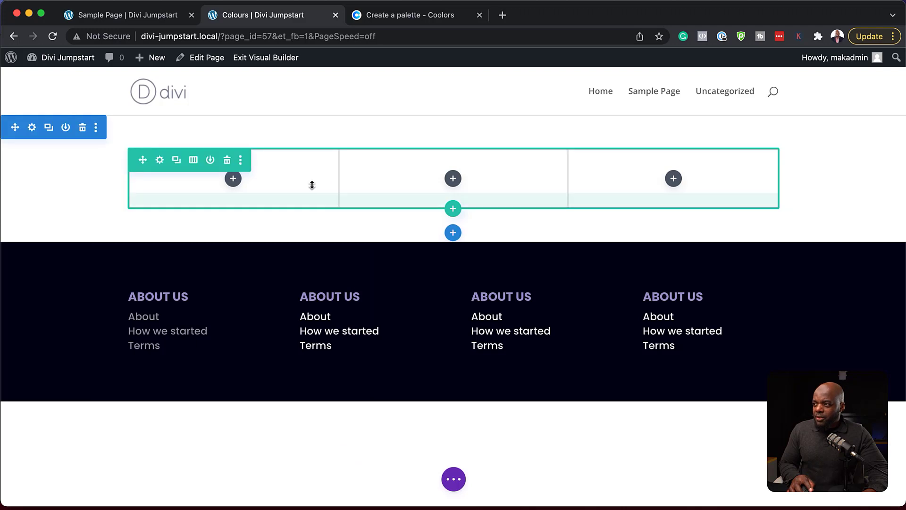
click(32, 128)
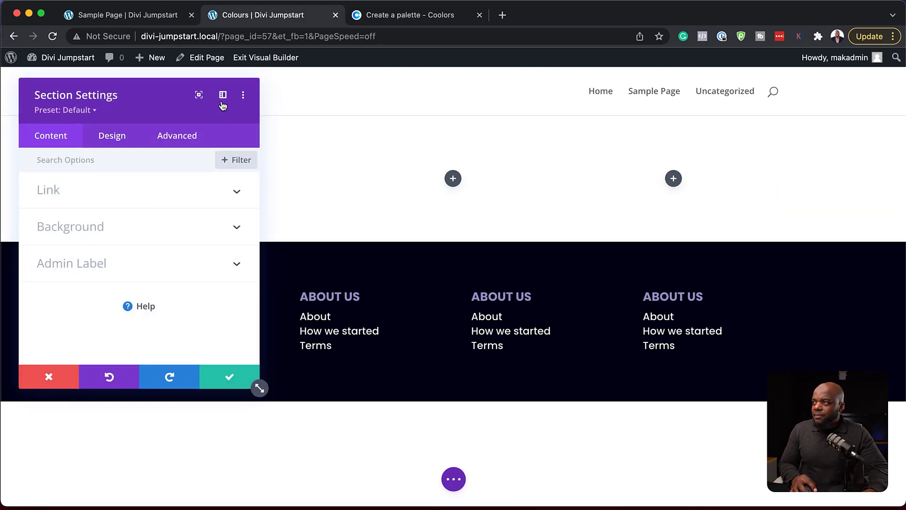
click(222, 102)
click(72, 200)
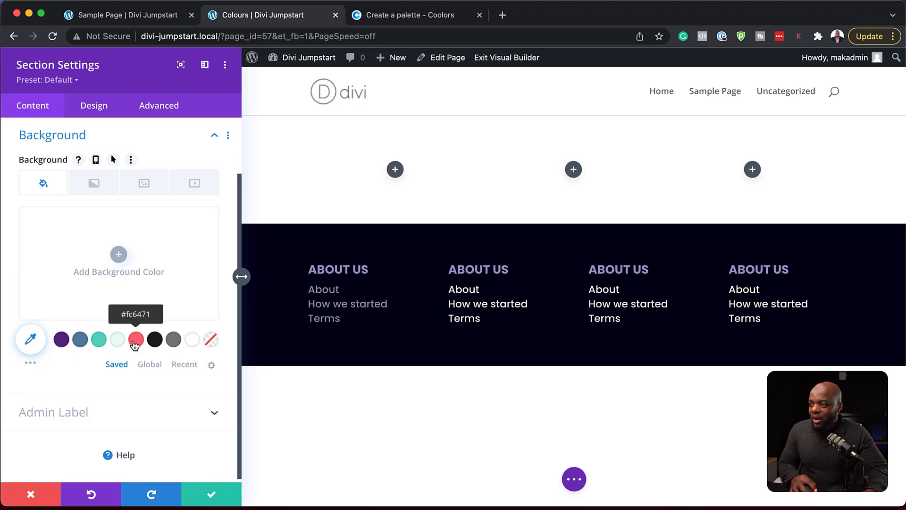
click(118, 344)
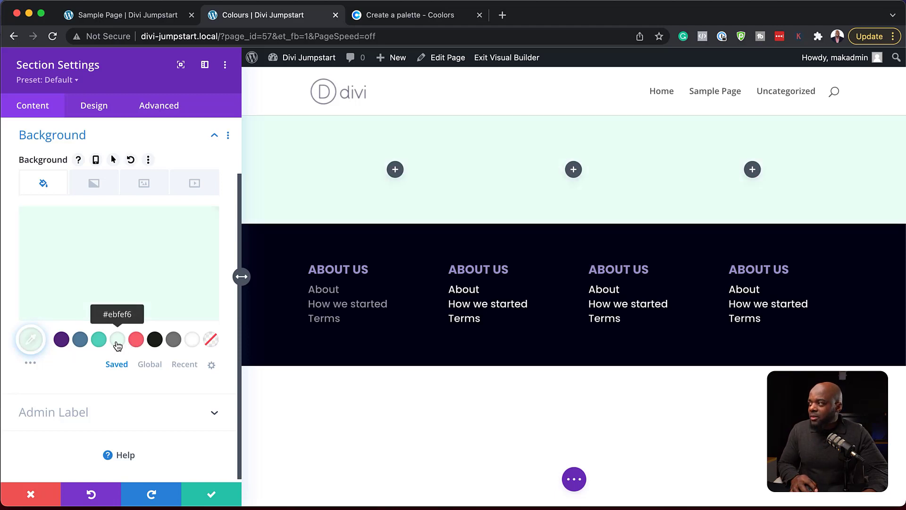
click(136, 341)
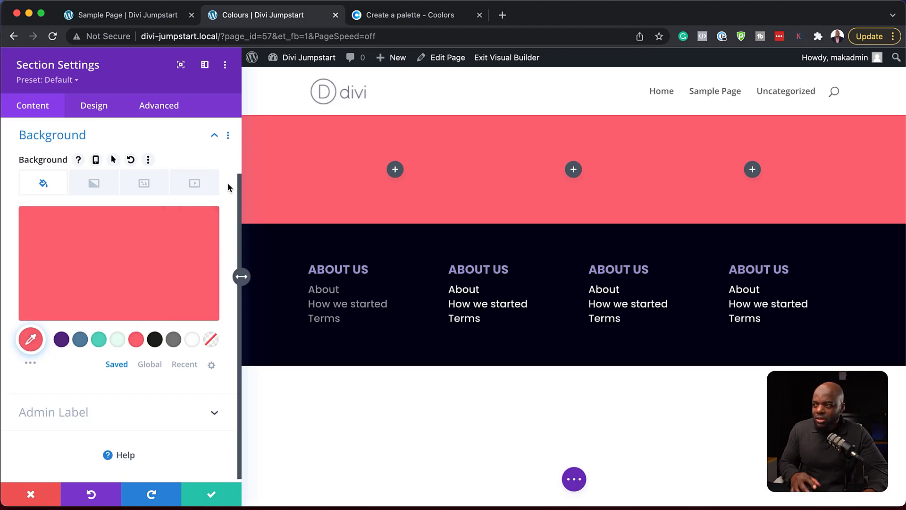
click(211, 494)
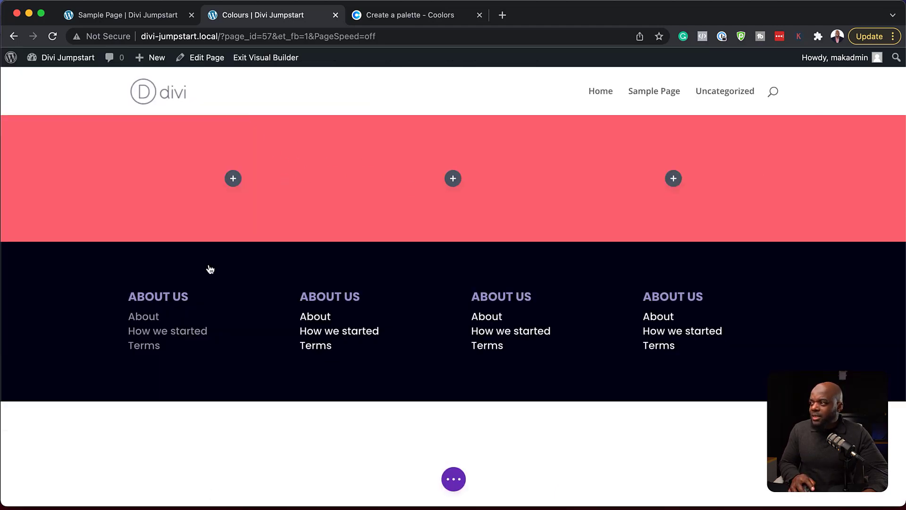
- Insert a Text module into the first column of the three-column row
click(233, 178)
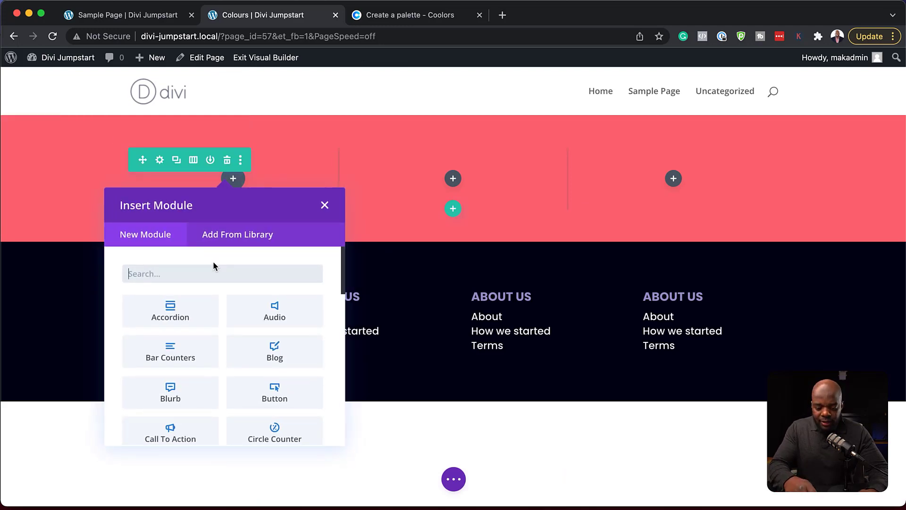
text(tex)
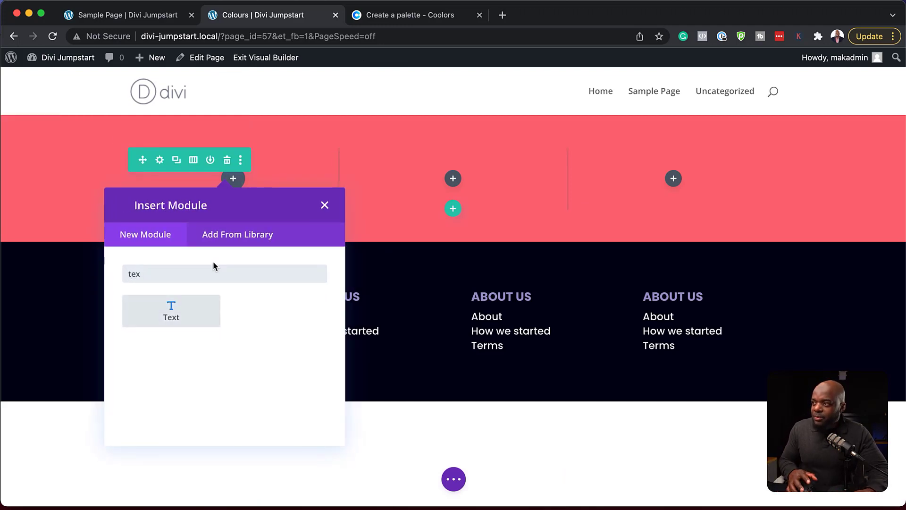
click(171, 316)
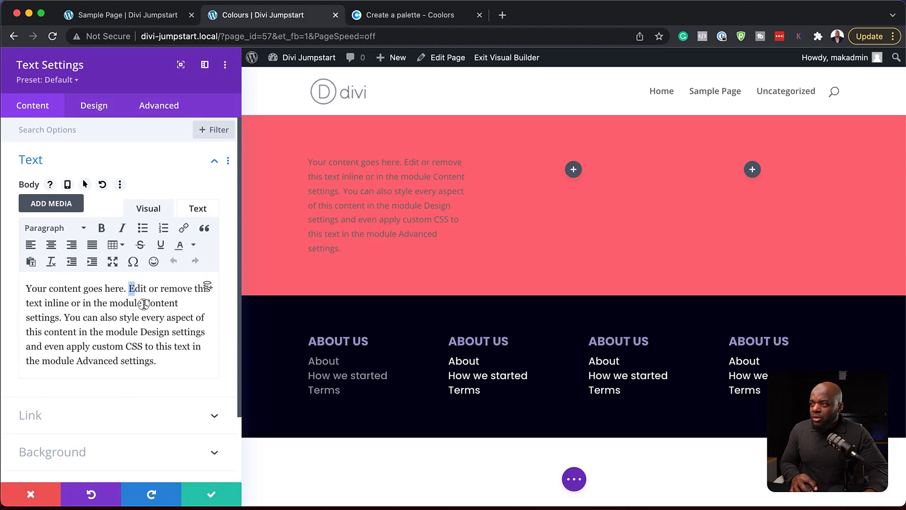
- Shorten the module's body text to "Your content goes here." and format it as Heading 1
drag(129, 289, 168, 366)
key(BackSpace)
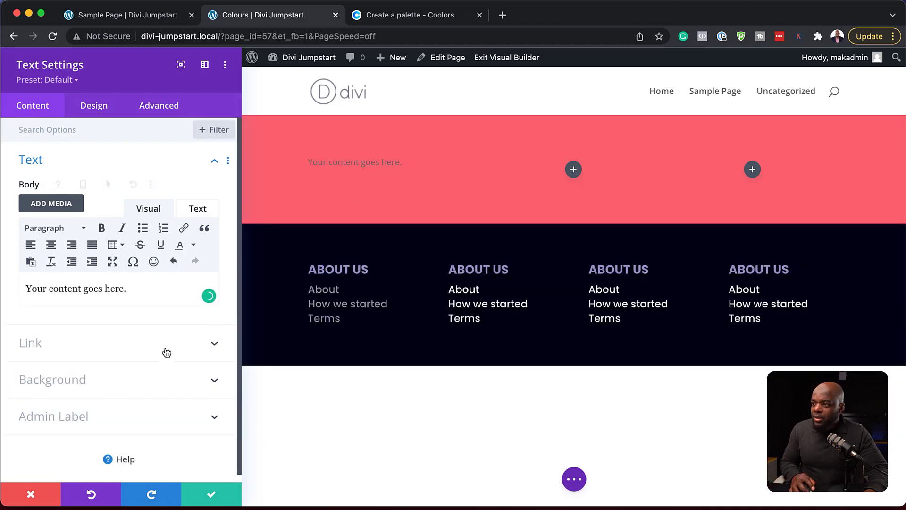
drag(128, 288, 8, 288)
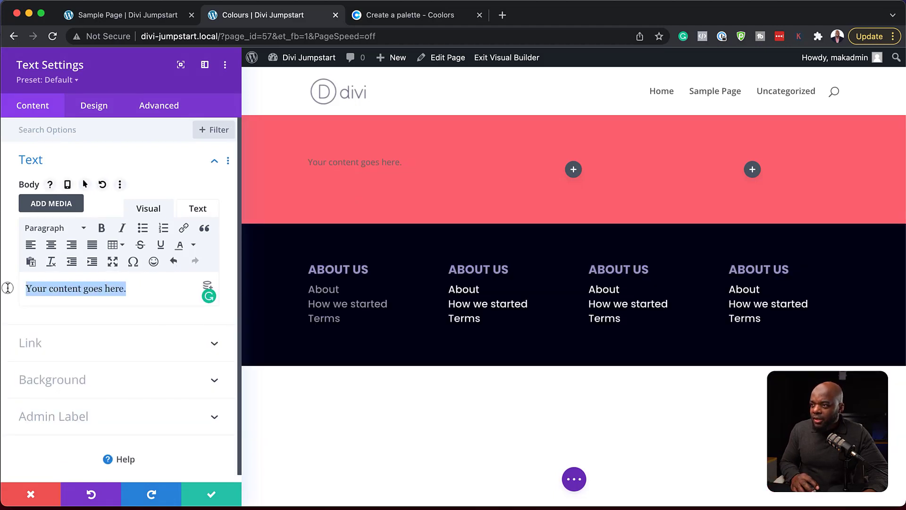
click(83, 229)
click(94, 282)
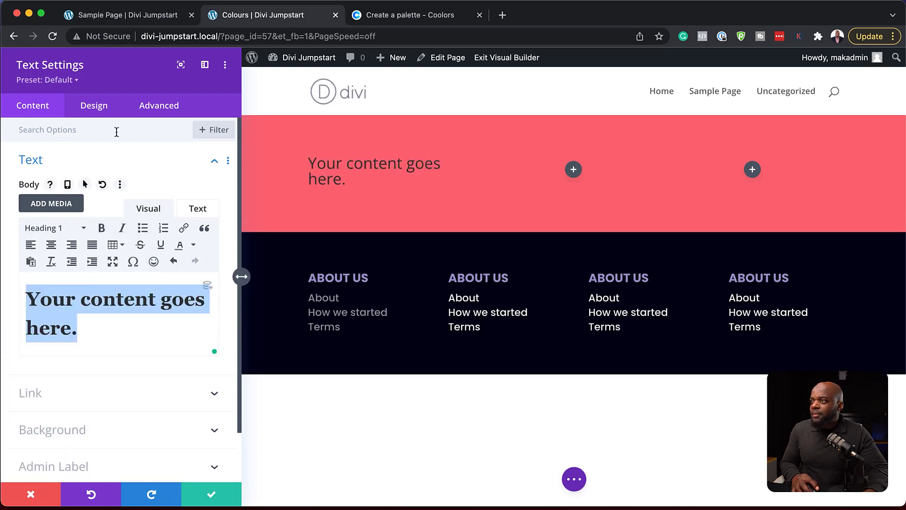
- Set the H1 heading text color to the saved pale mint #ebfef6 after trying the purple and near-black palette colors
click(100, 108)
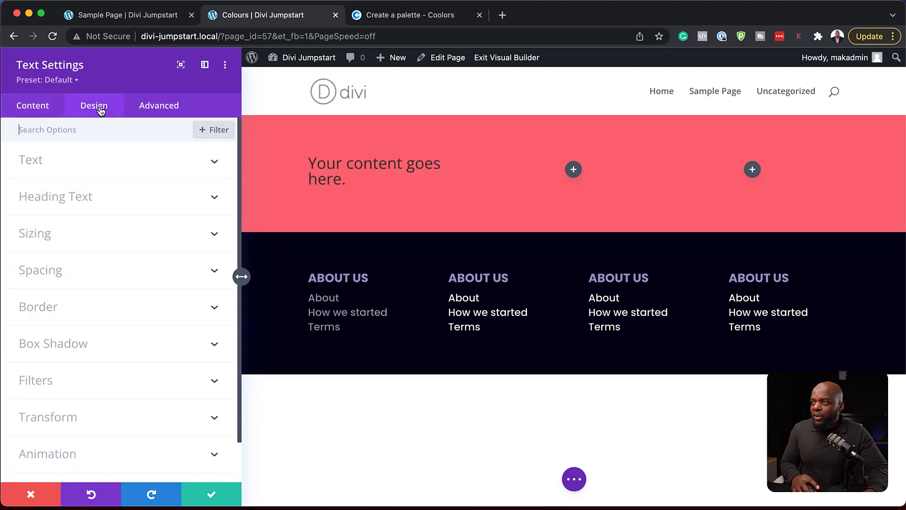
click(84, 202)
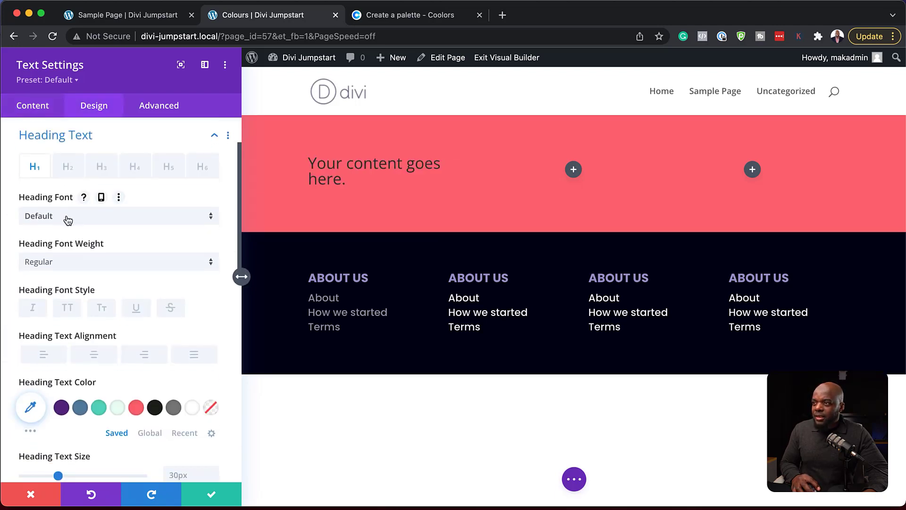
click(65, 412)
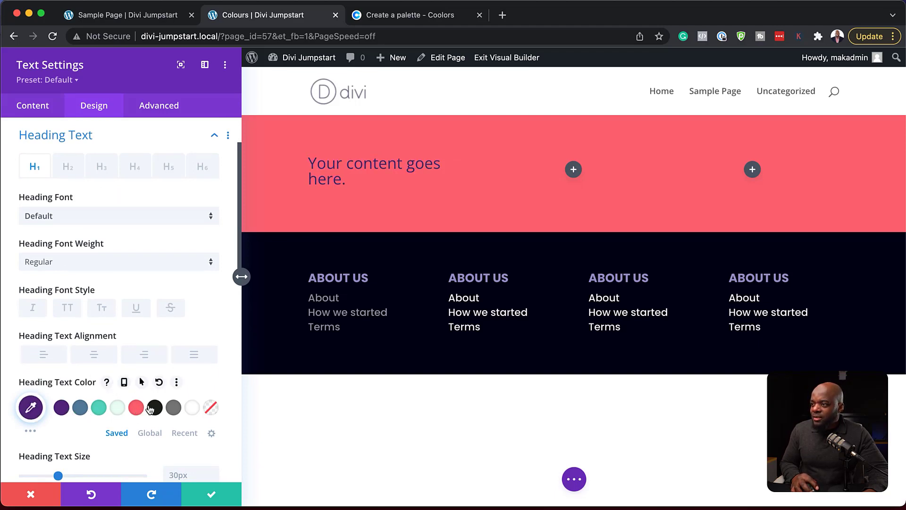
click(155, 411)
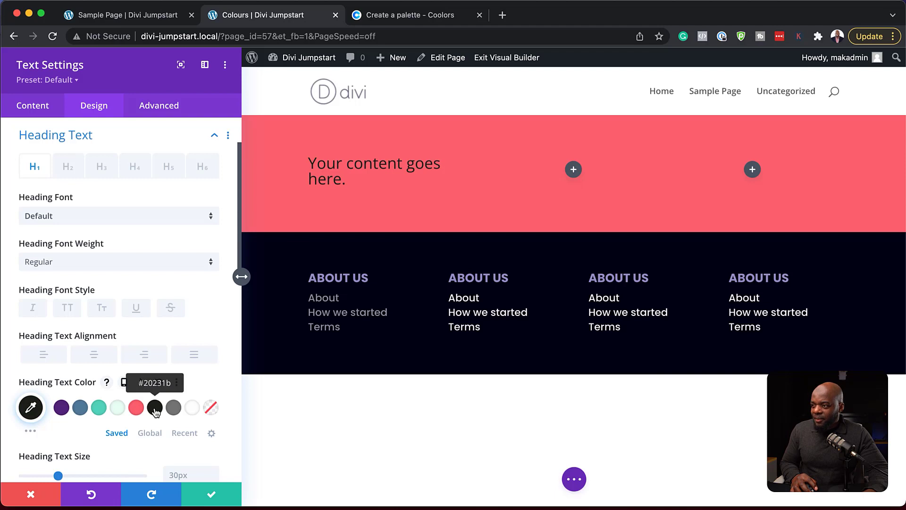
click(118, 408)
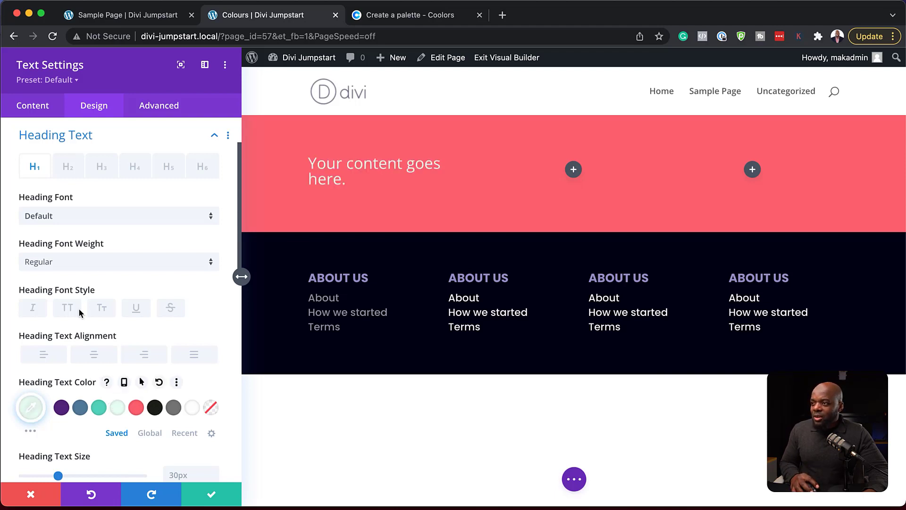
- Set the H1 heading font to Playfair Display
click(77, 216)
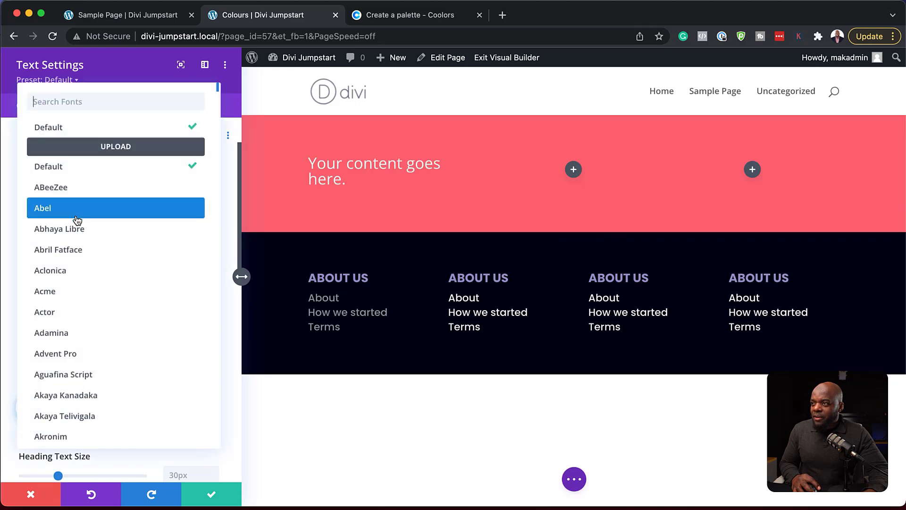
text(playfa)
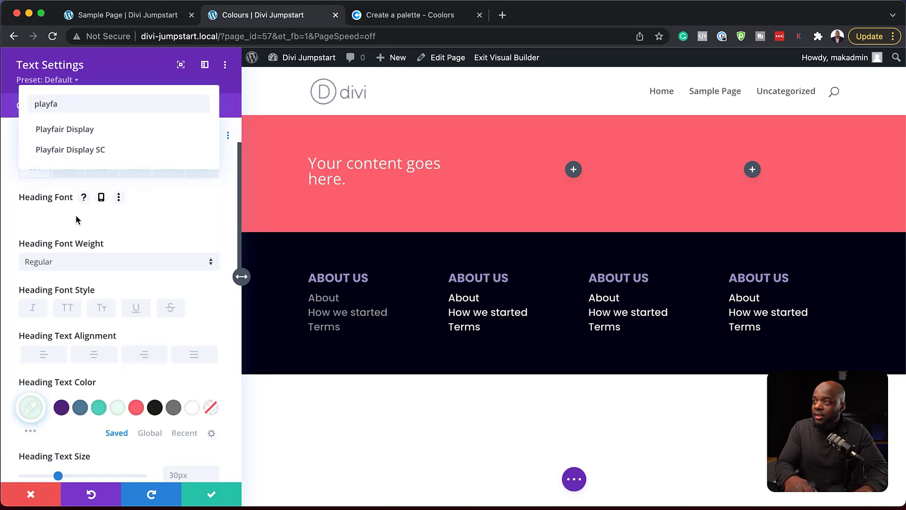
click(109, 134)
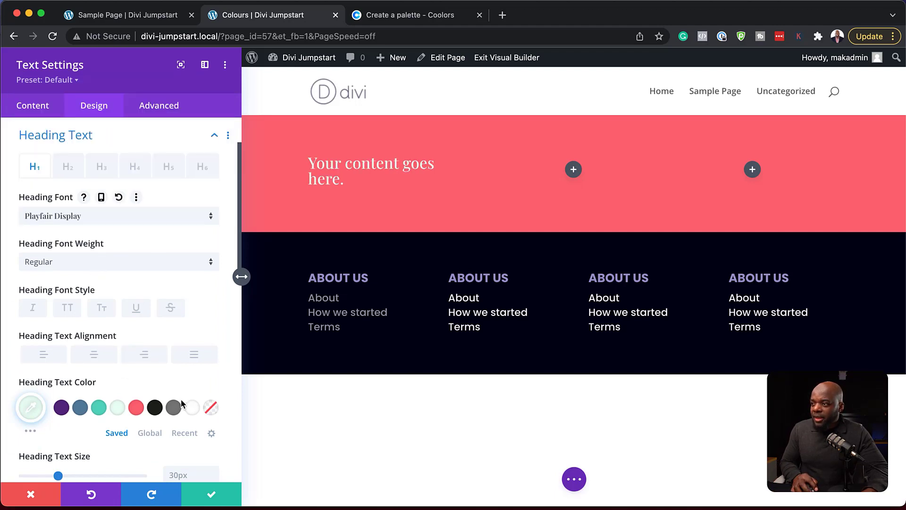
- Set the H1 heading's text size to 48px and its font weight to Semi Bold, and save the text module
scroll(183, 416, down, 2)
drag(58, 444, 80, 450)
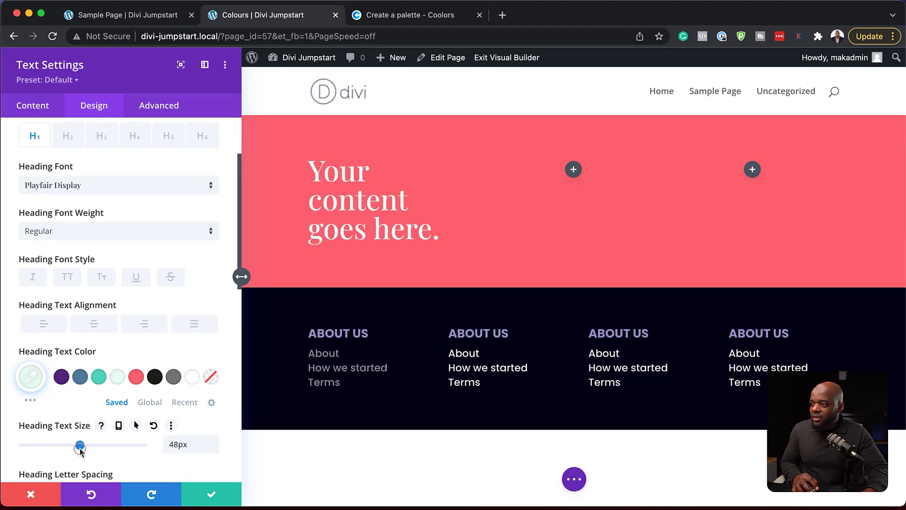
click(70, 233)
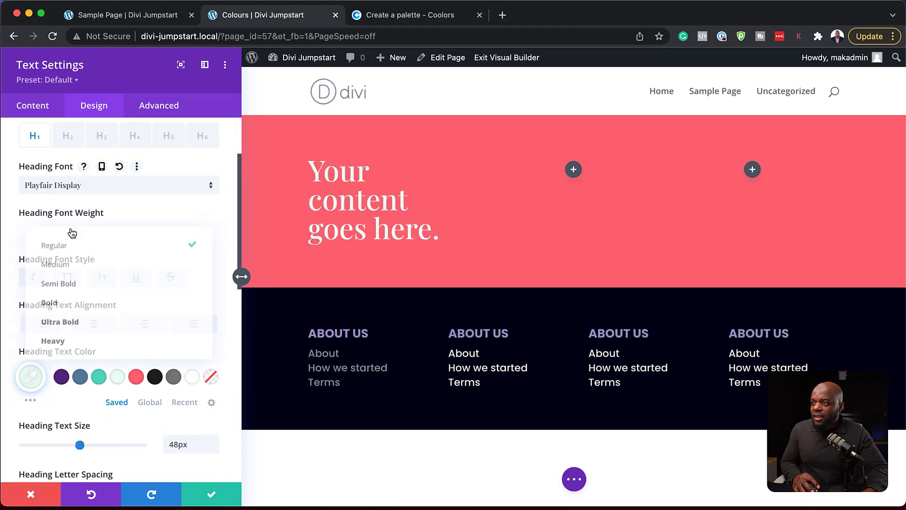
click(93, 286)
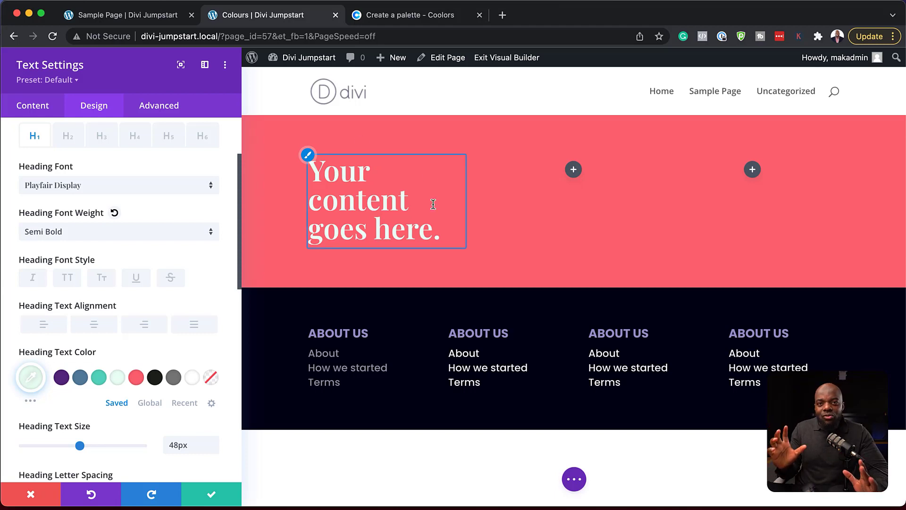
click(212, 496)
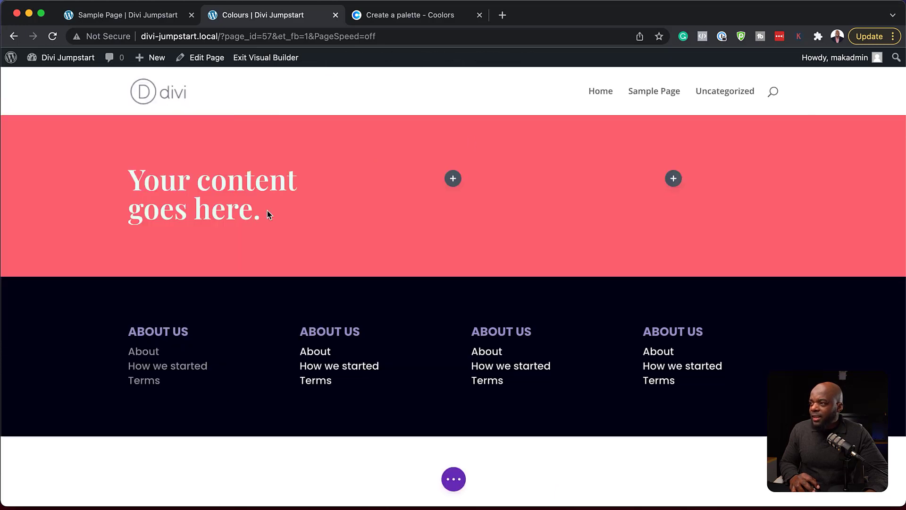
- Insert a Button module into the middle column of the coral section
click(454, 179)
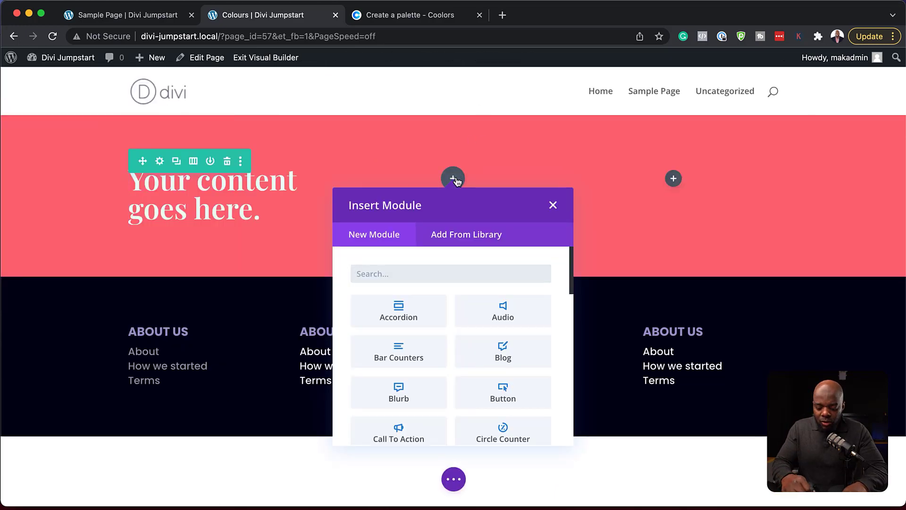
text(button)
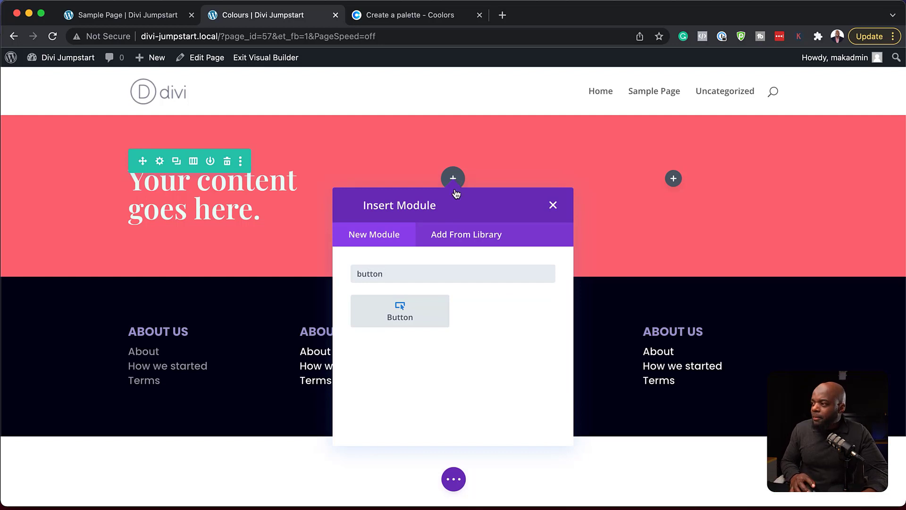
click(403, 321)
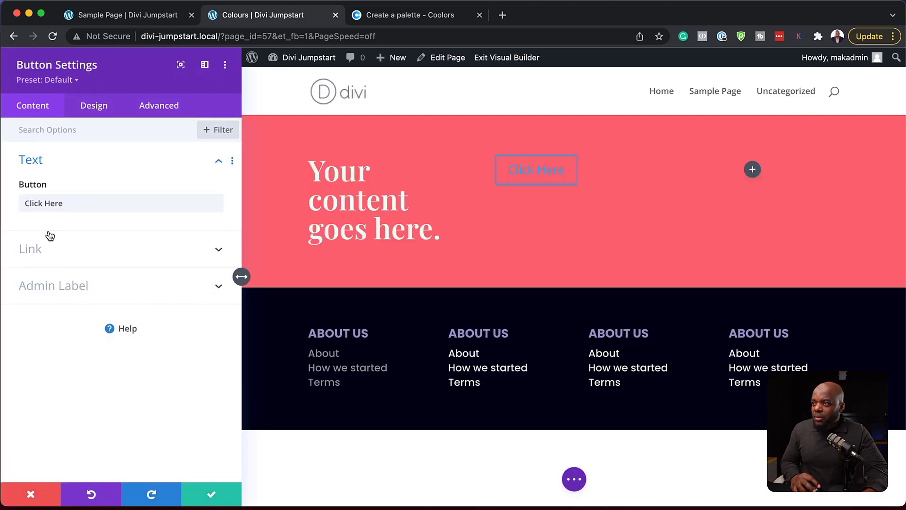
- Enable custom styles for the button and set its text color to the saved pale mint #ebfef6
click(92, 111)
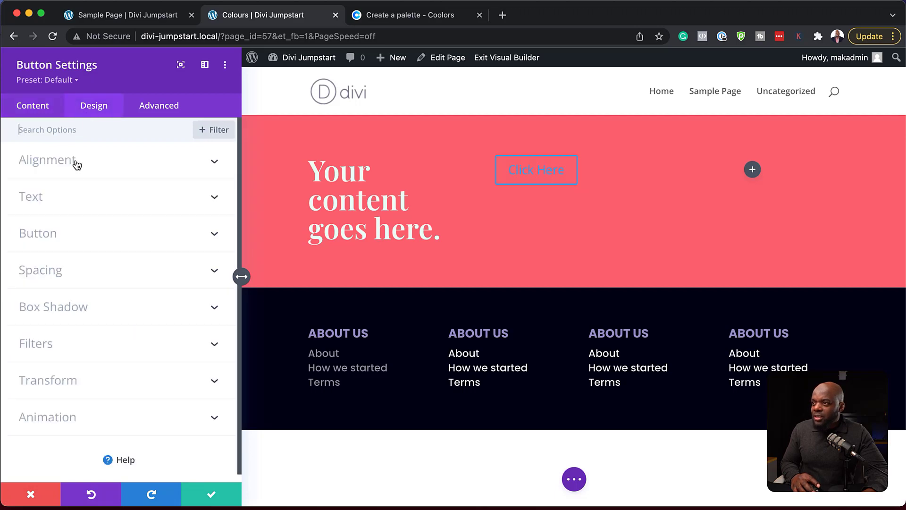
click(55, 238)
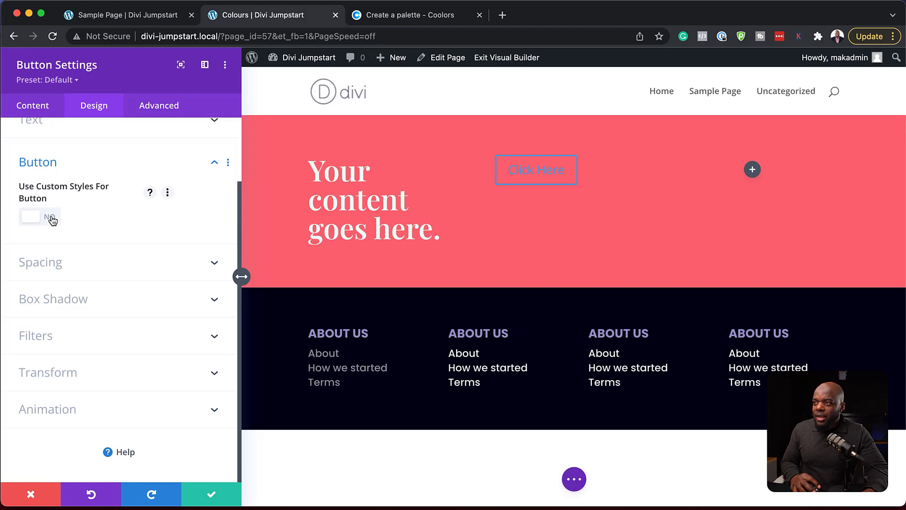
click(52, 219)
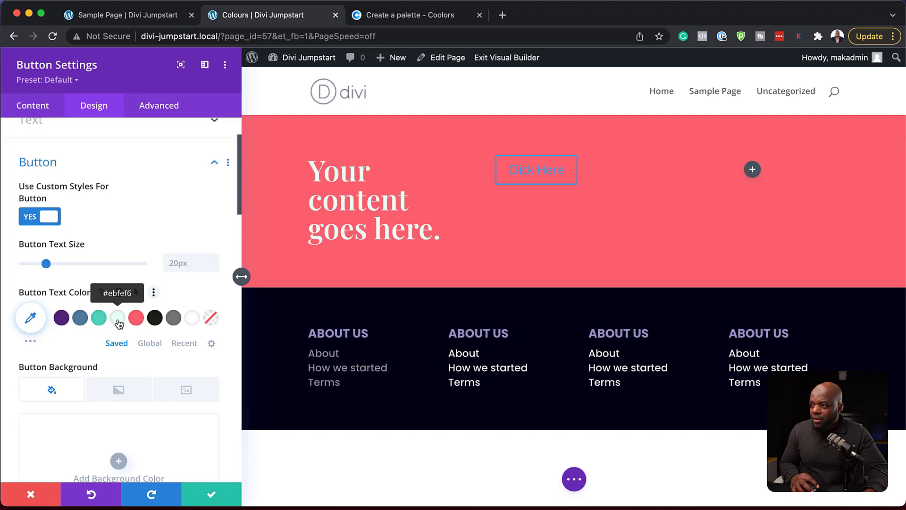
click(118, 323)
- Set both the button's background and its border color to the saved dark purple
scroll(123, 389, down, 2)
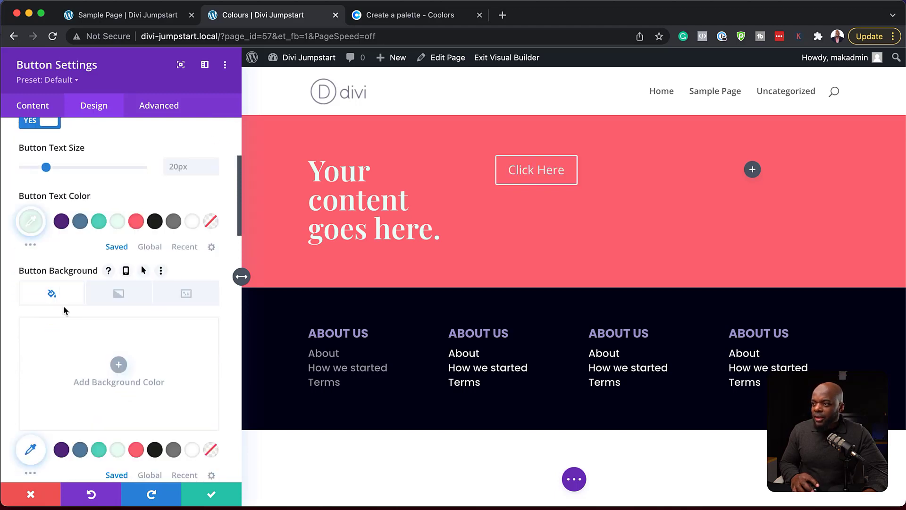
click(61, 450)
scroll(113, 403, down, 3)
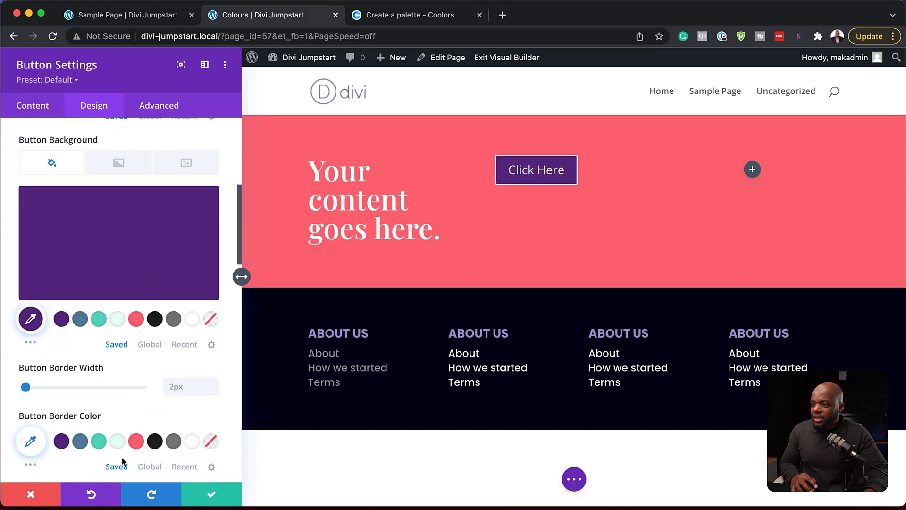
scroll(122, 458, down, 2)
scroll(124, 451, down, 1)
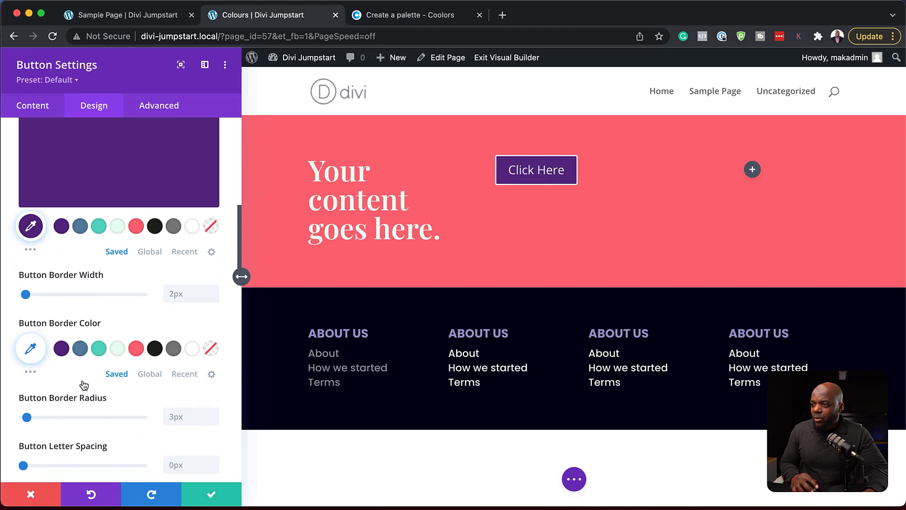
click(61, 348)
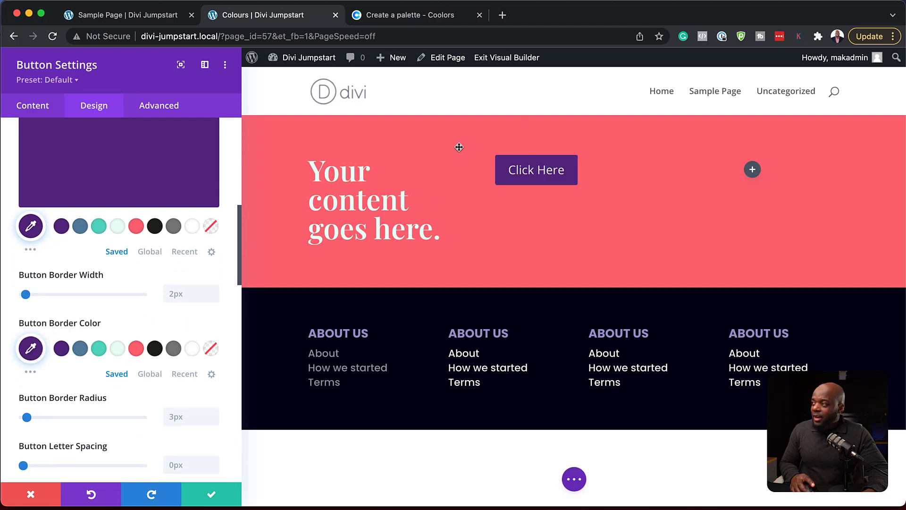
- Set the button font to Poppins and save the button module
scroll(129, 395, down, 5)
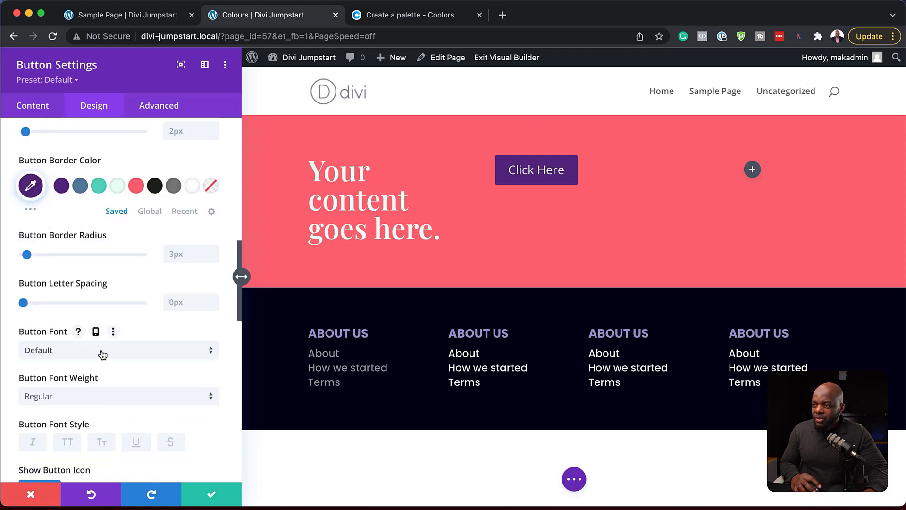
click(103, 355)
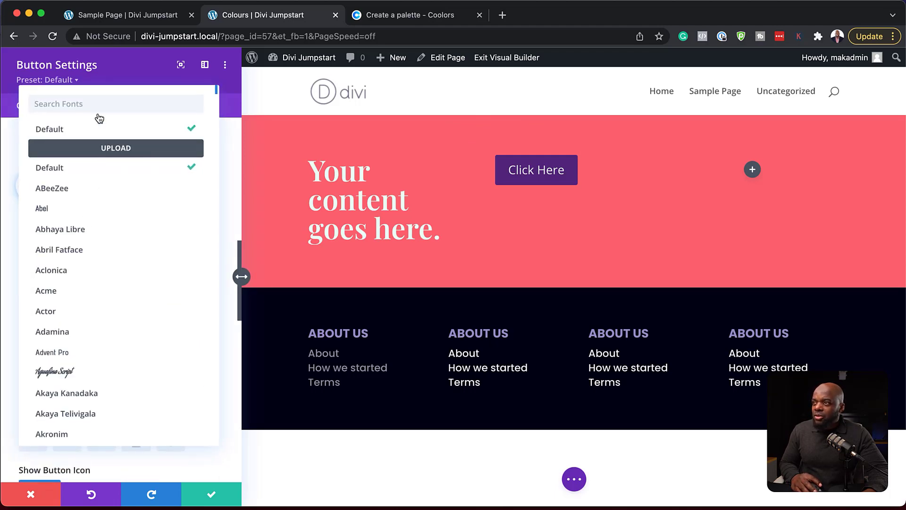
text(popp)
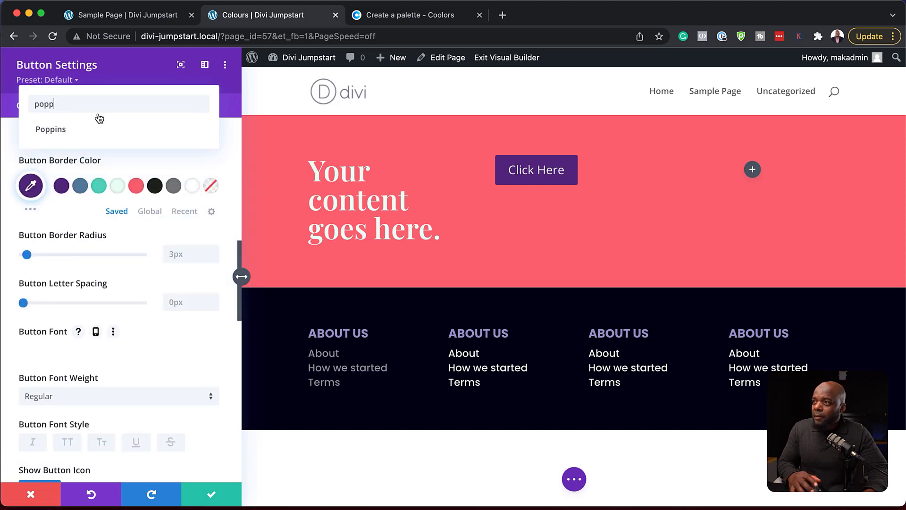
click(117, 129)
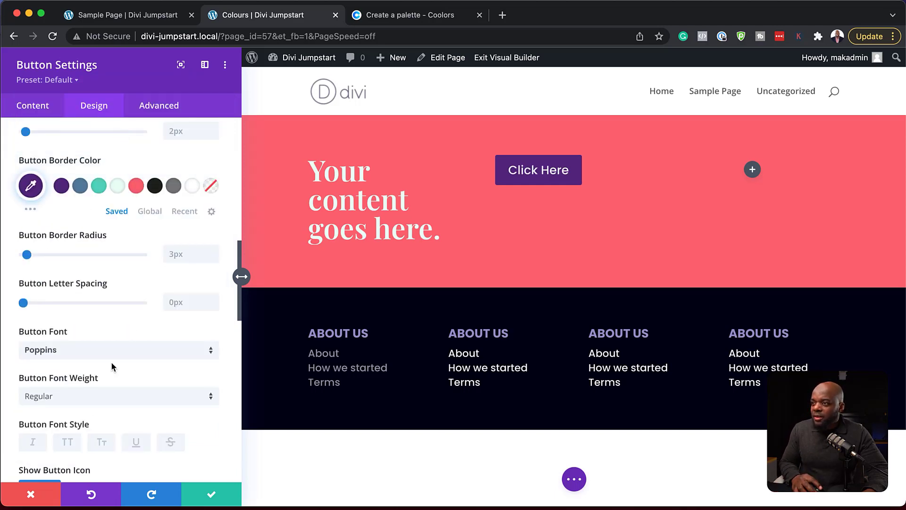
click(218, 496)
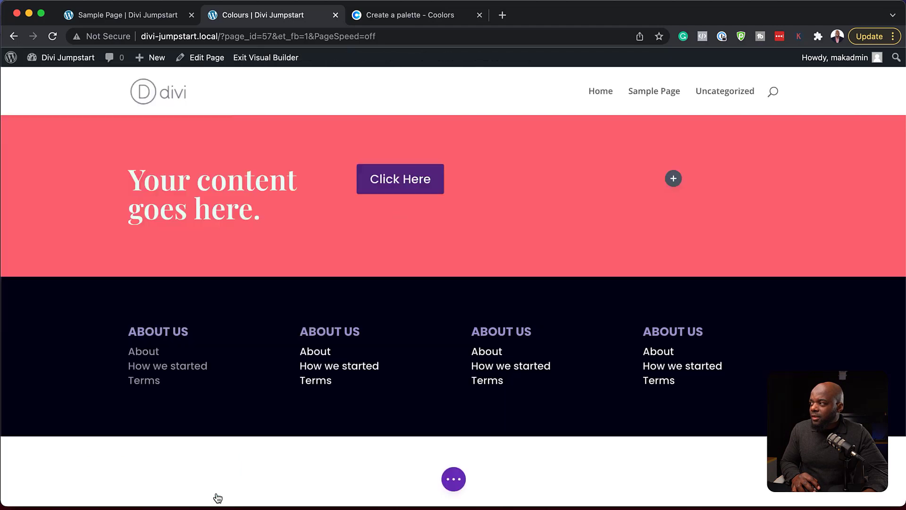
- Insert a Blurb module into the empty third column of the coral section
click(674, 179)
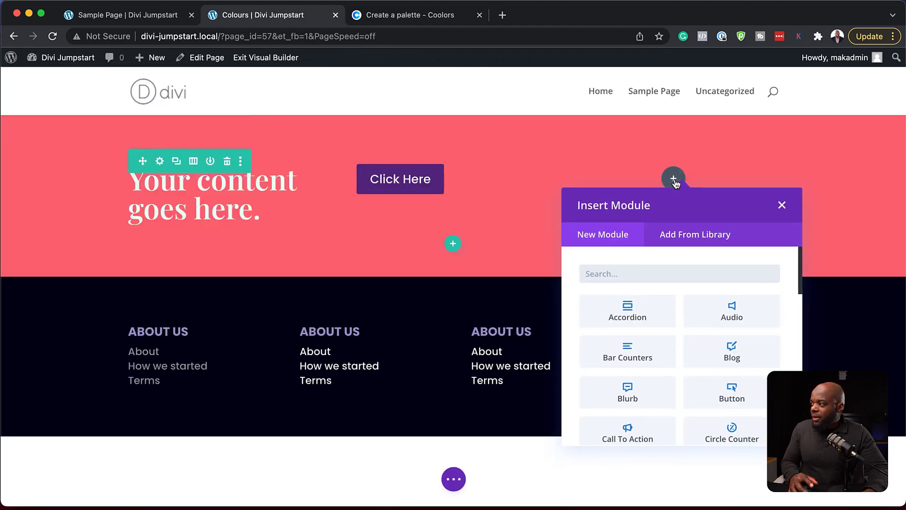
text(blu)
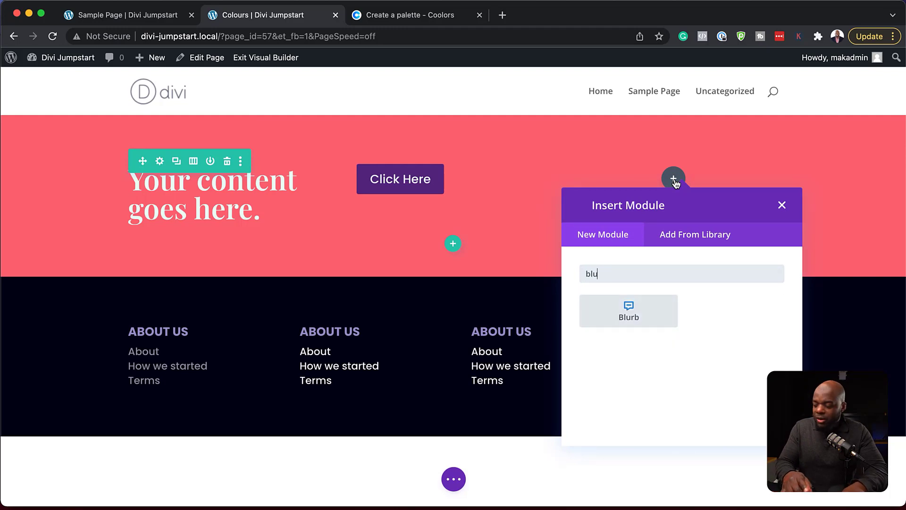
click(630, 318)
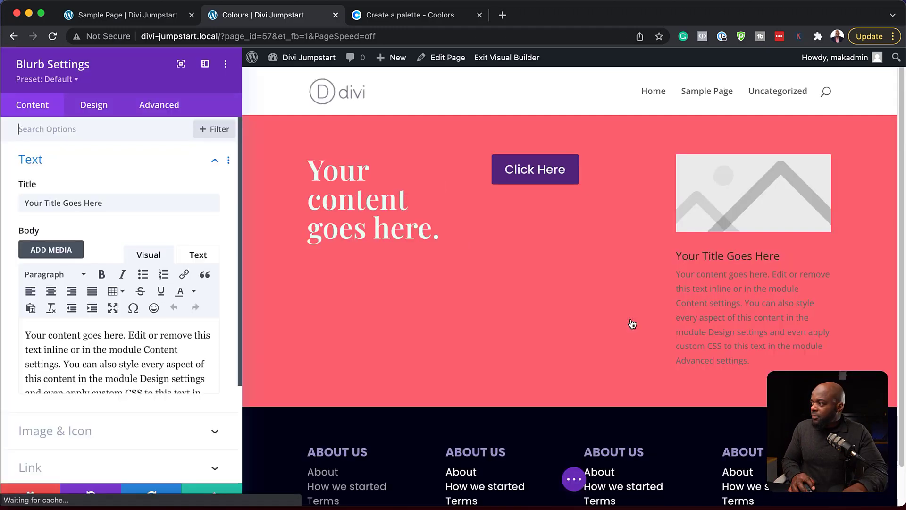
- Set the blurb's background color to the saved near-black #20231b, trying the gray #777777 for comparison
scroll(128, 420, down, 4)
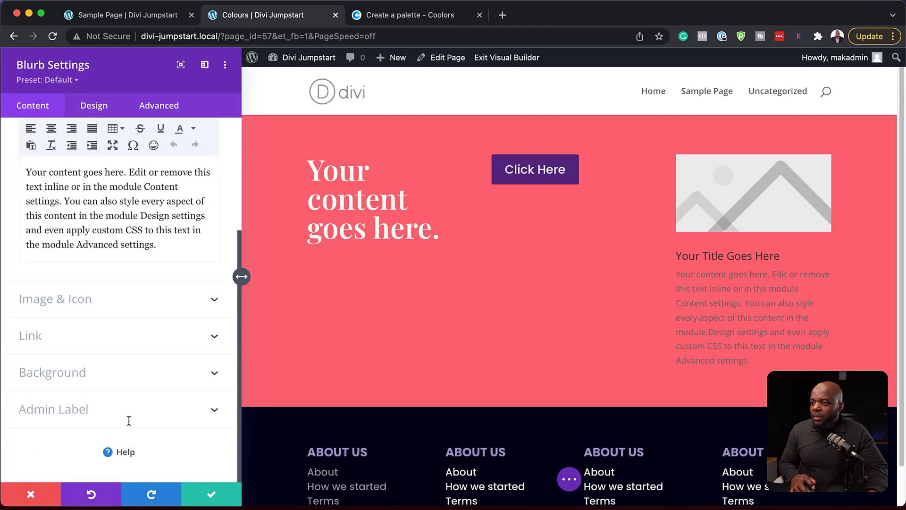
click(81, 376)
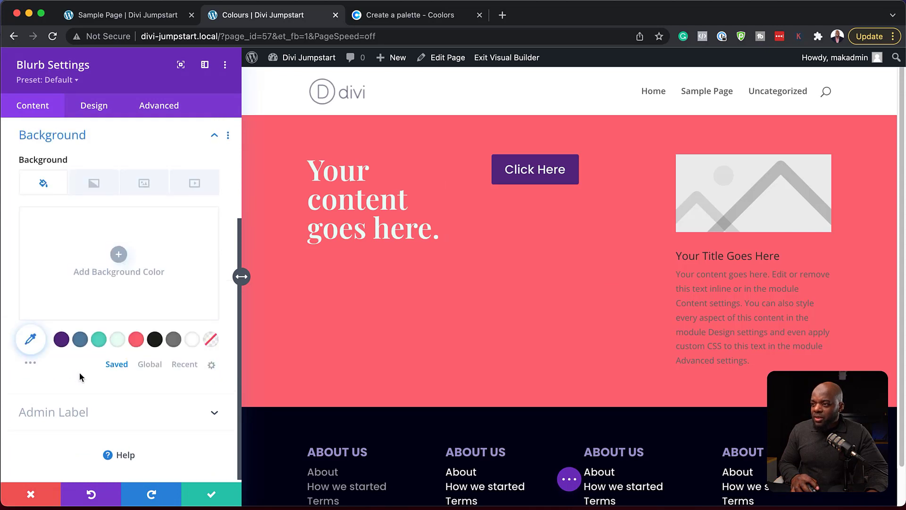
click(157, 341)
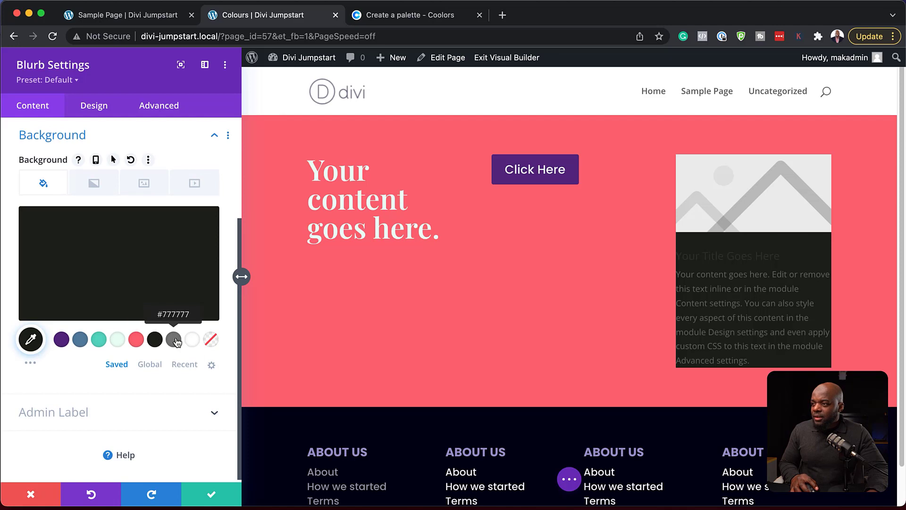
click(175, 340)
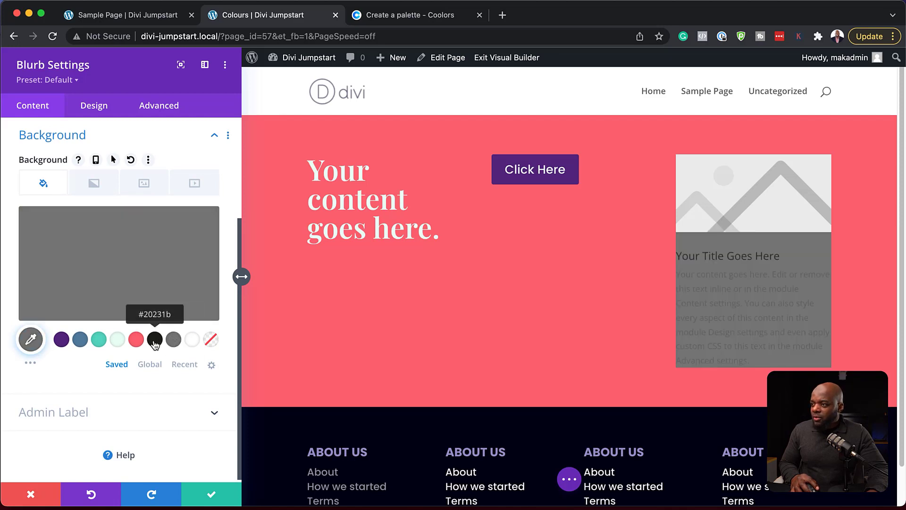
click(155, 341)
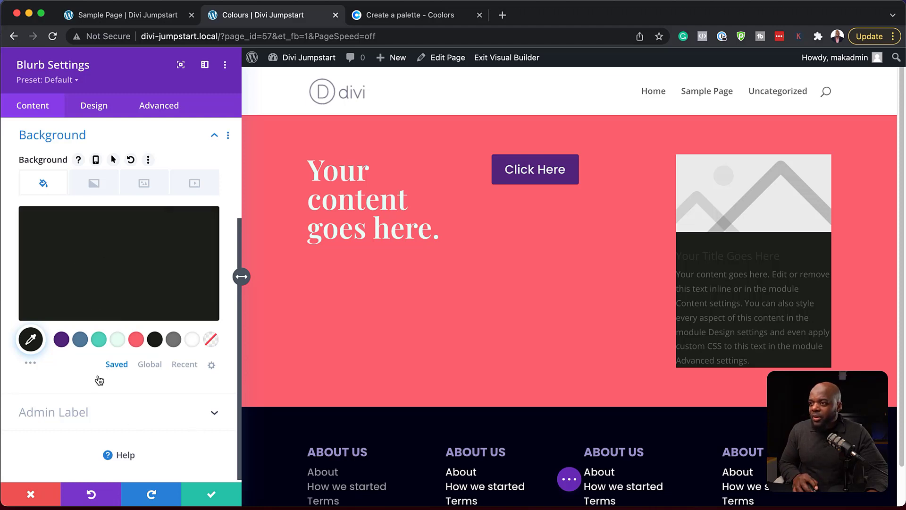
- Replace the blurb's image with an icon, choosing the briefcase from the Solid Icons set
scroll(99, 380, up, 3)
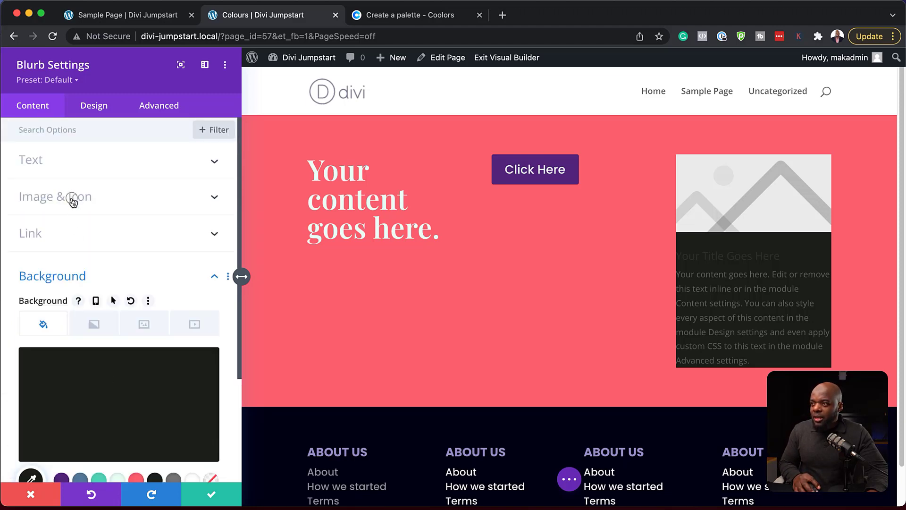
click(73, 197)
click(52, 181)
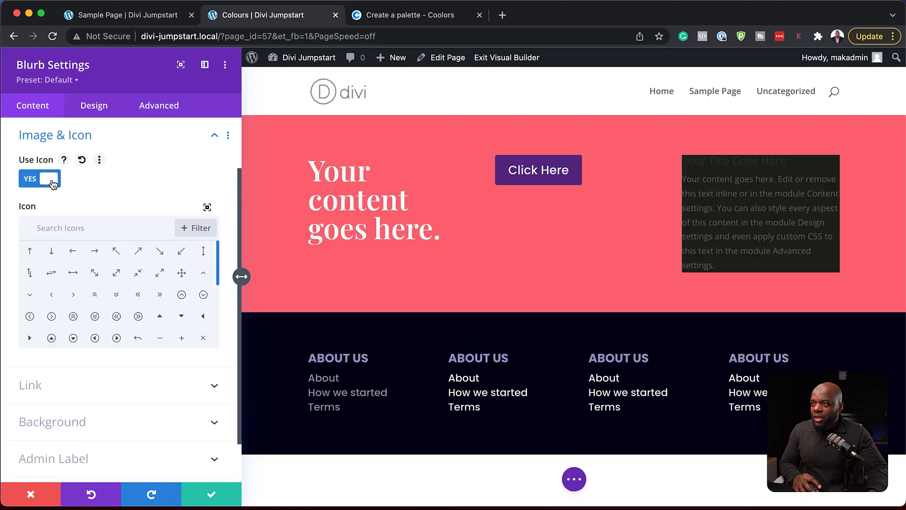
click(204, 229)
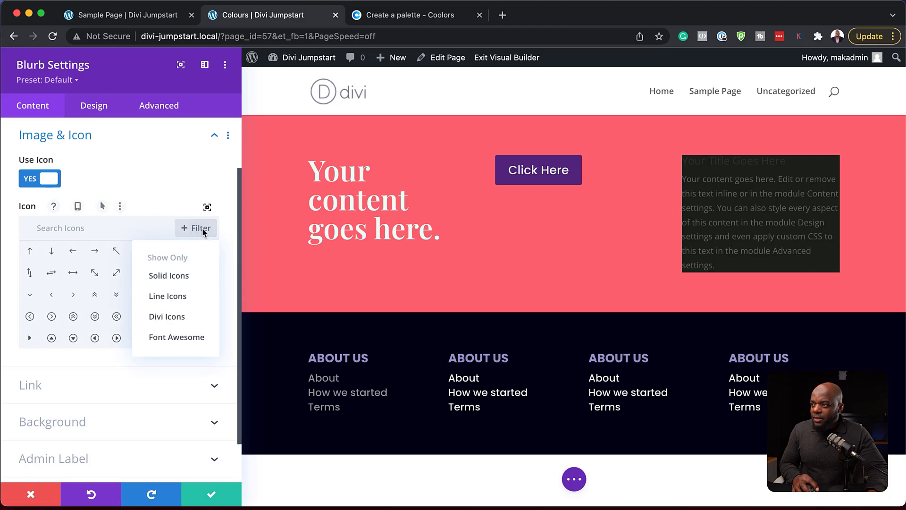
click(194, 276)
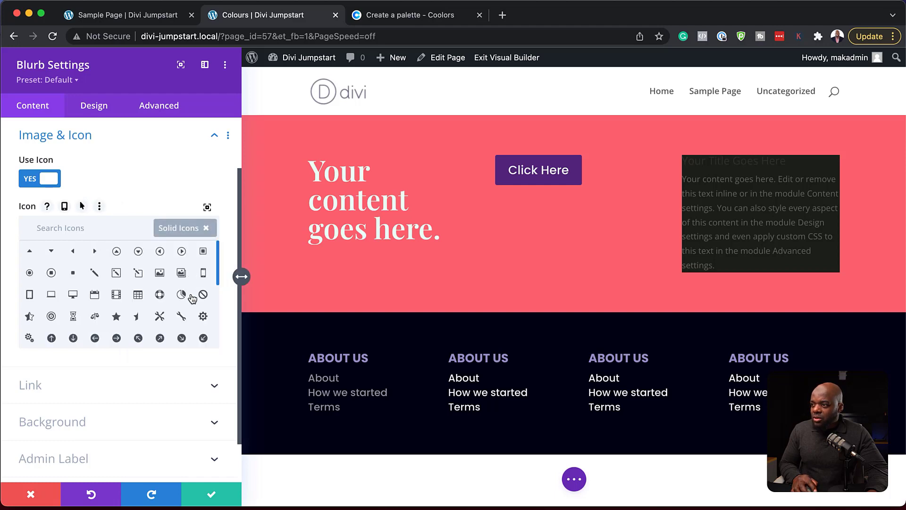
scroll(192, 299, down, 5)
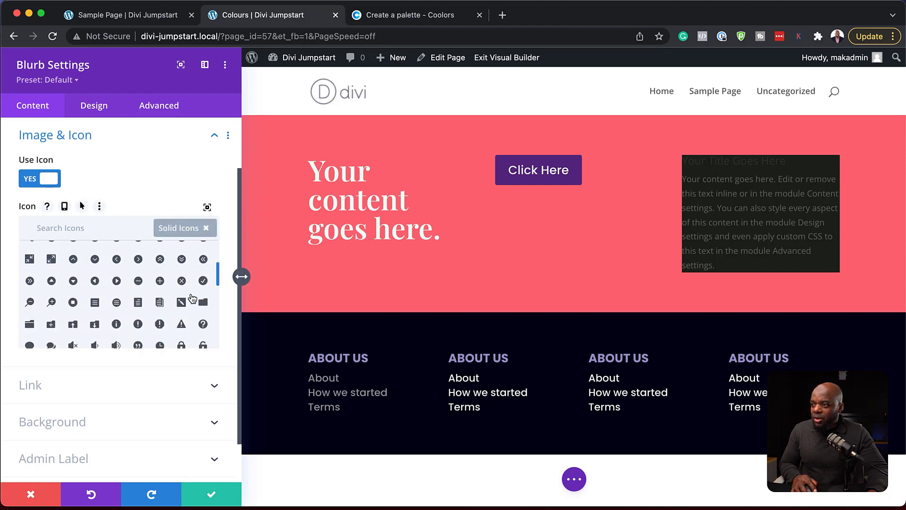
scroll(192, 297, down, 2)
scroll(191, 298, down, 3)
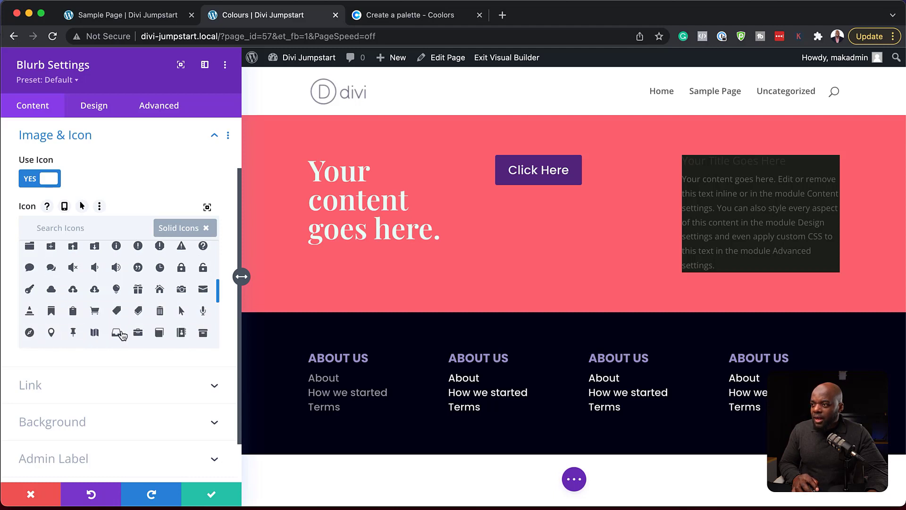
scroll(124, 333, down, 2)
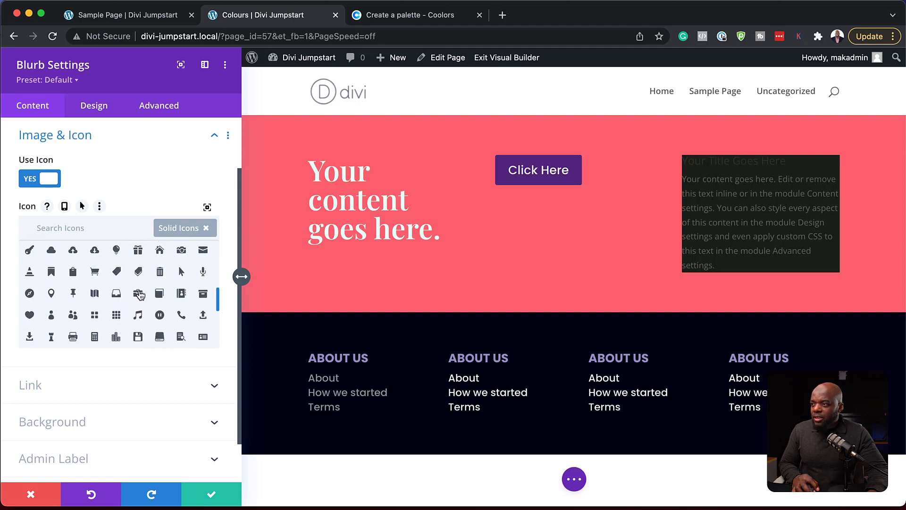
click(137, 293)
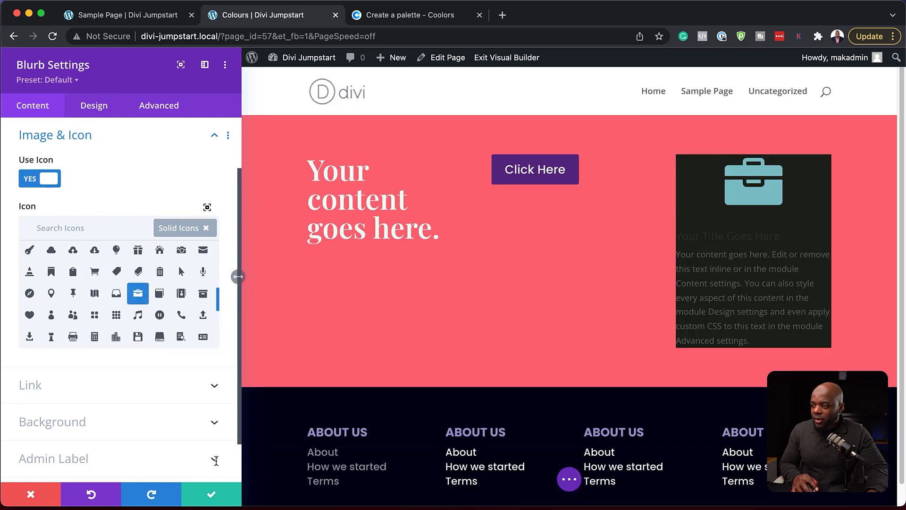
- Round all four corners of the blurb's border to 8px
click(102, 108)
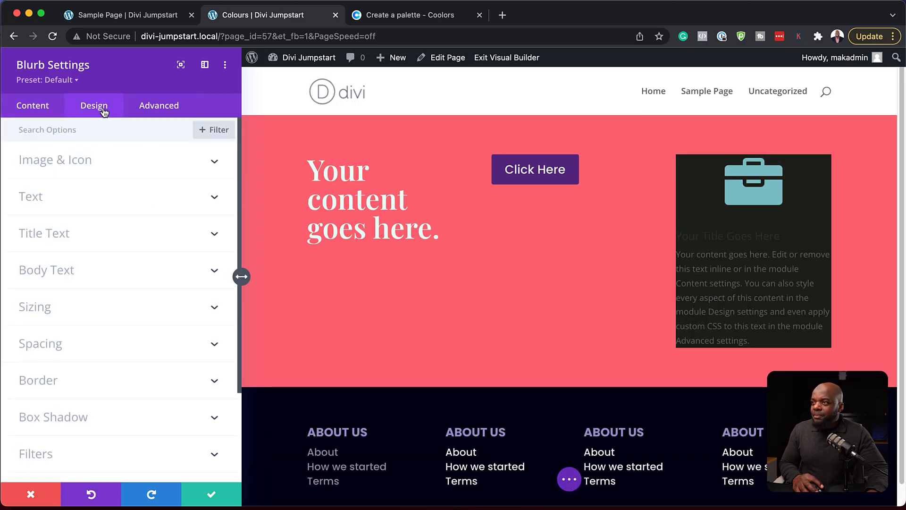
click(58, 386)
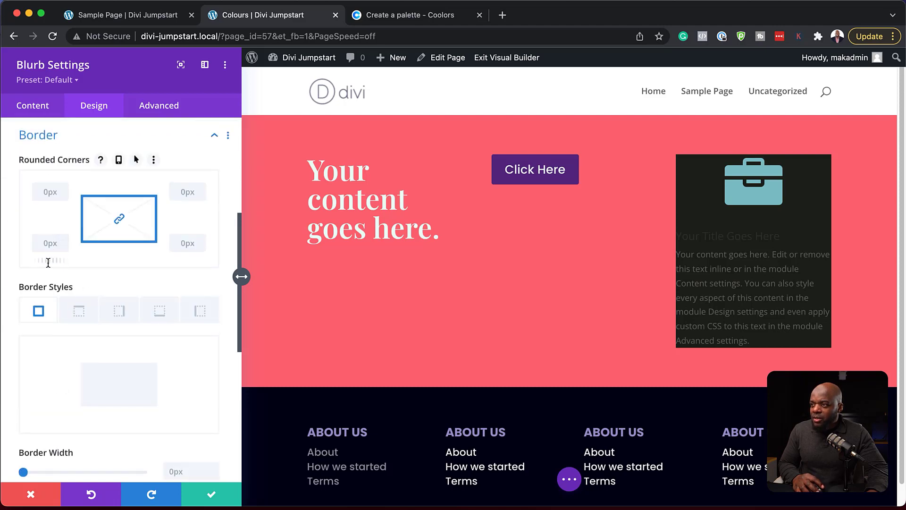
drag(49, 263, 50, 263)
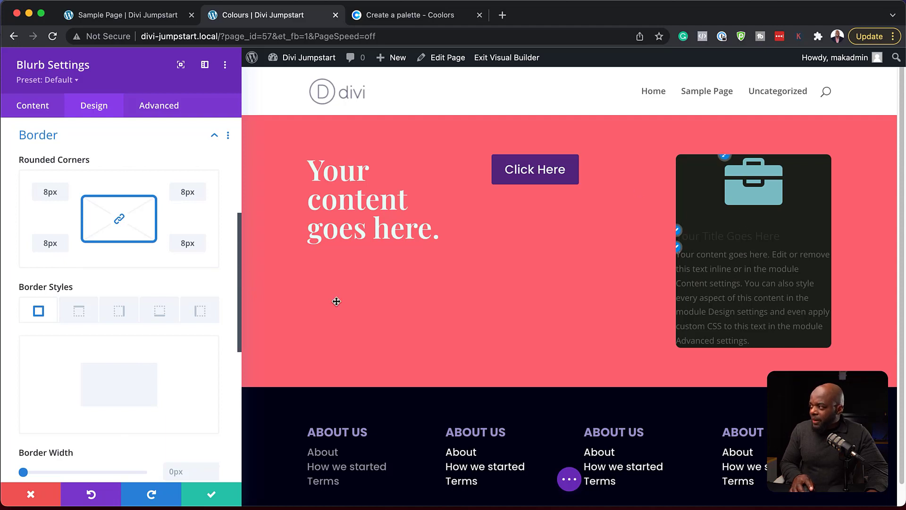
scroll(132, 309, up, 5)
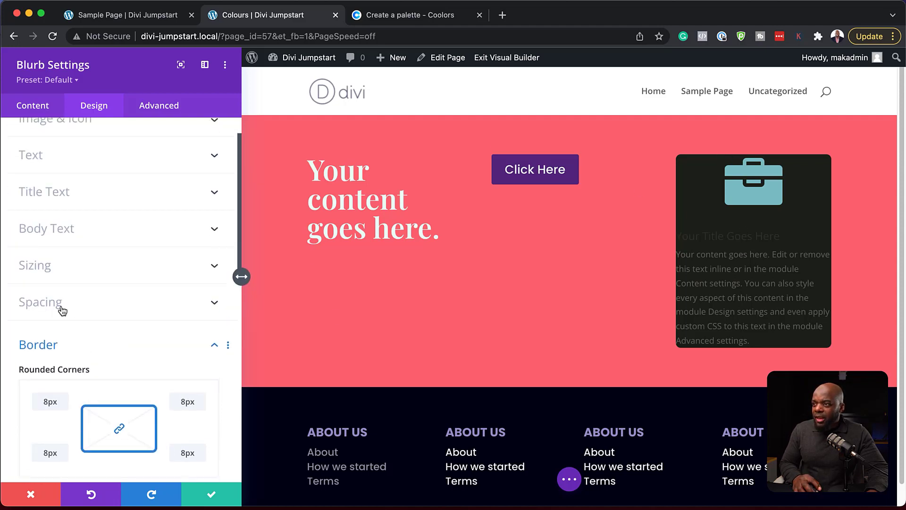
- Set the blurb's padding to 20px on all four sides, linking top with bottom and left with right
click(56, 307)
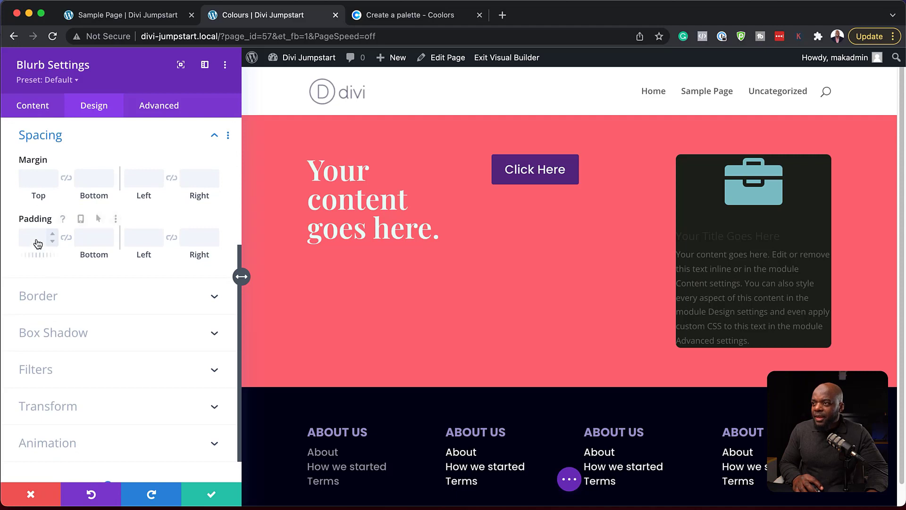
text(20px)
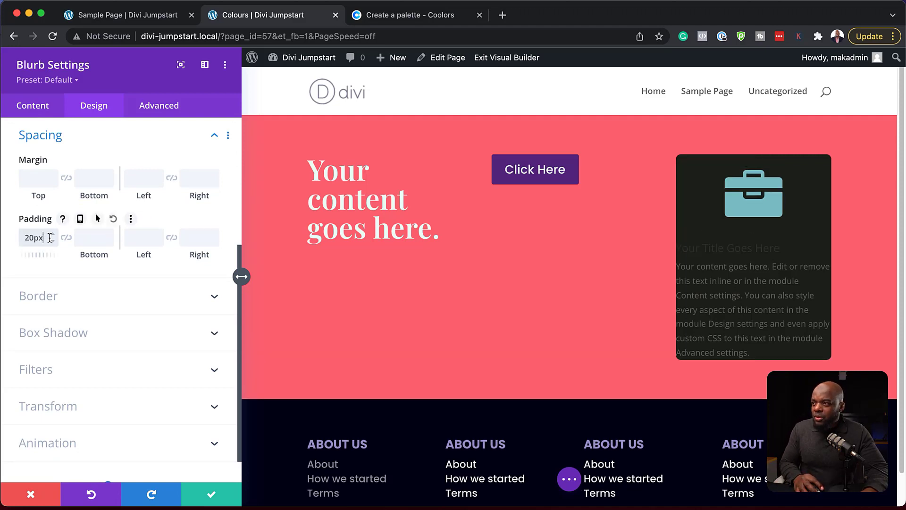
key(Tab)
click(68, 237)
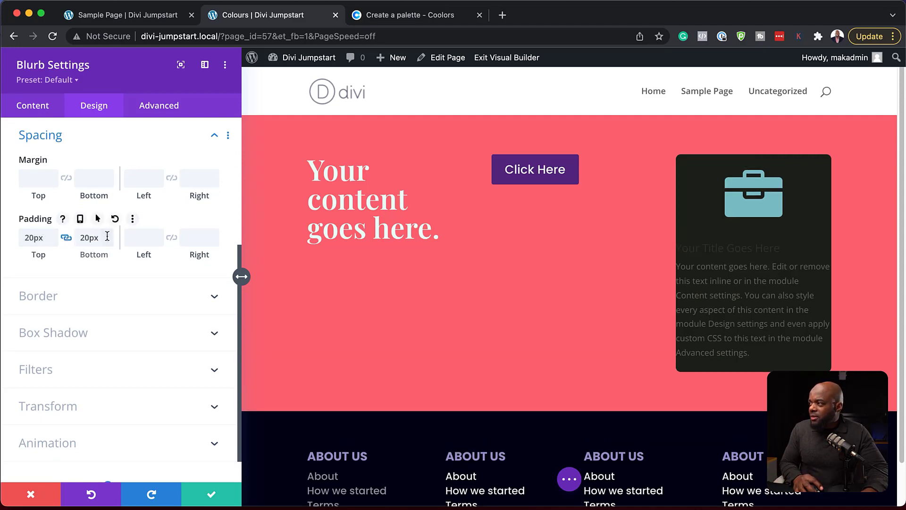
click(128, 237)
text(20)
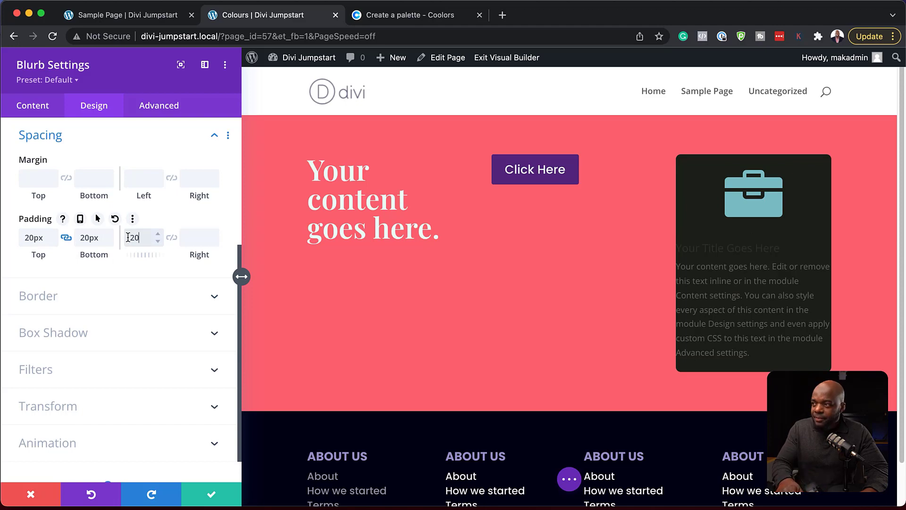
click(171, 239)
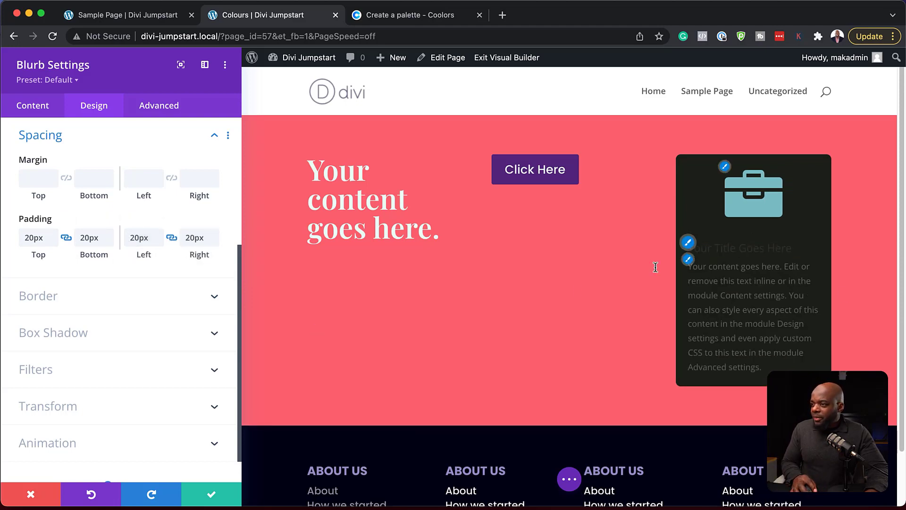
- Center the blurb's text alignment
scroll(143, 302, up, 5)
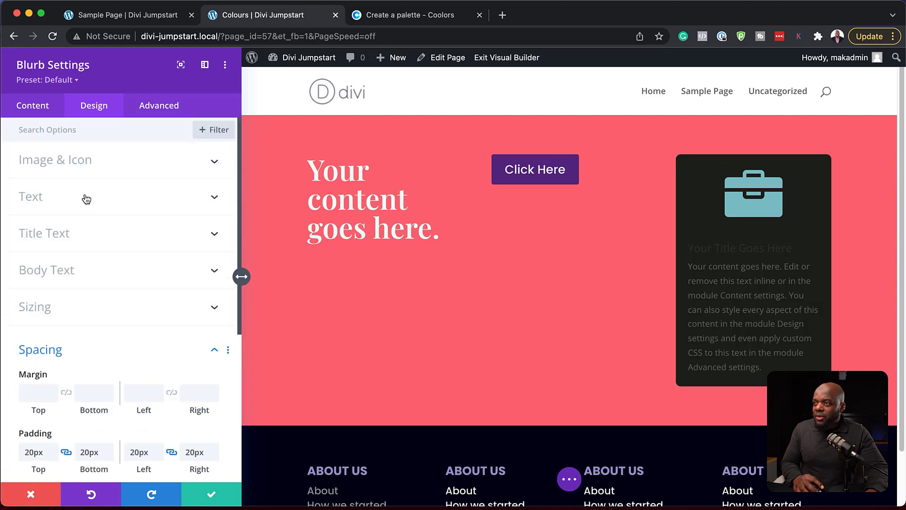
click(87, 199)
click(98, 182)
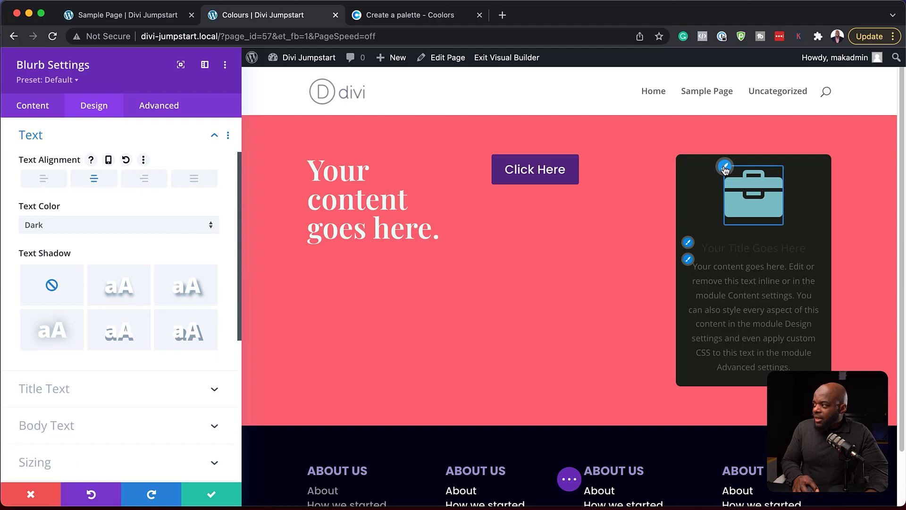
- Try the saved coral as the blurb icon's background color and clear it back to transparent
click(725, 168)
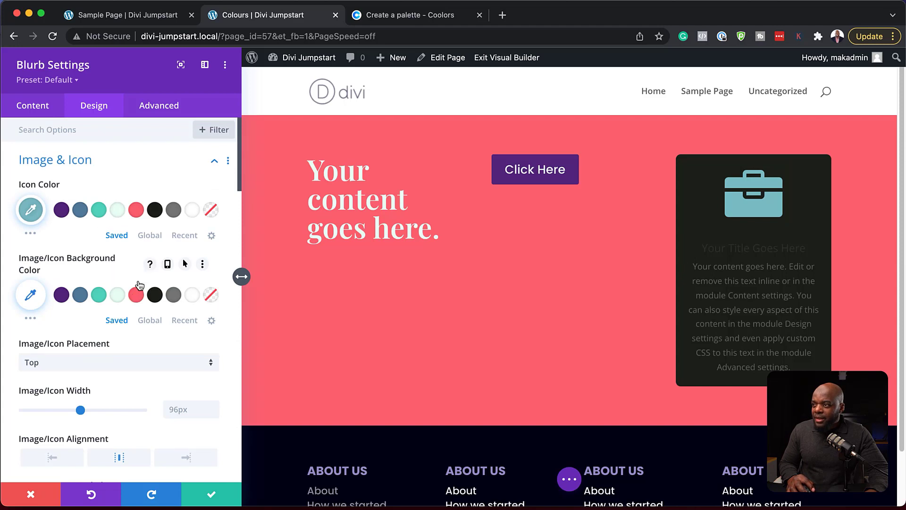
click(138, 297)
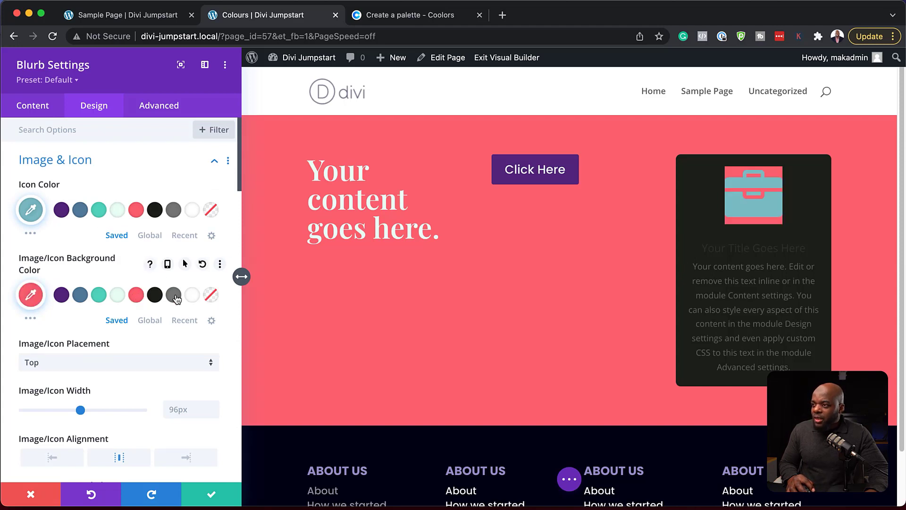
click(210, 296)
- Set the blurb's icon color to the saved blue, comparing coral #fc6471 and teal first, and reduce the icon width to 60px
click(136, 210)
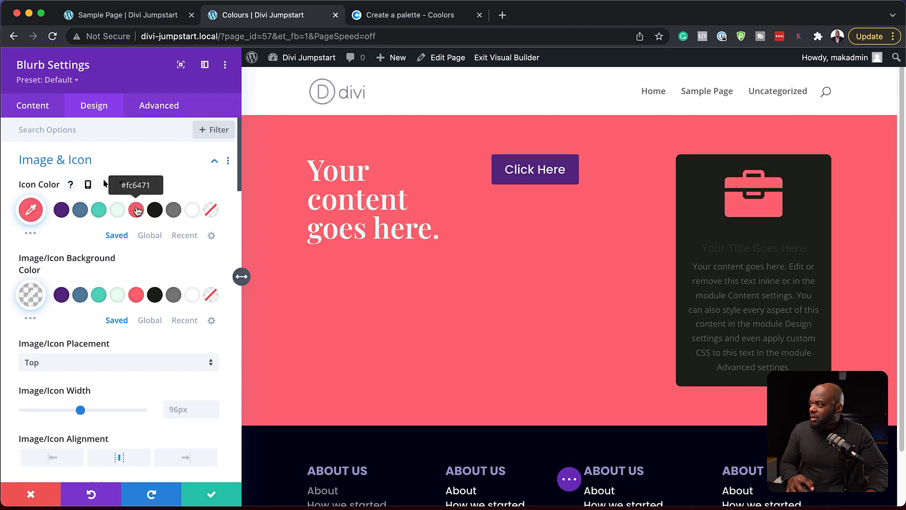
click(100, 212)
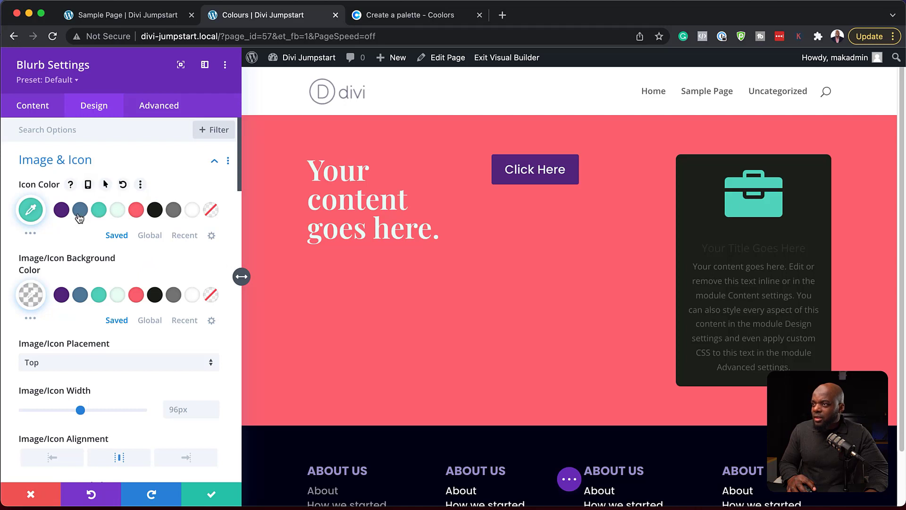
click(80, 216)
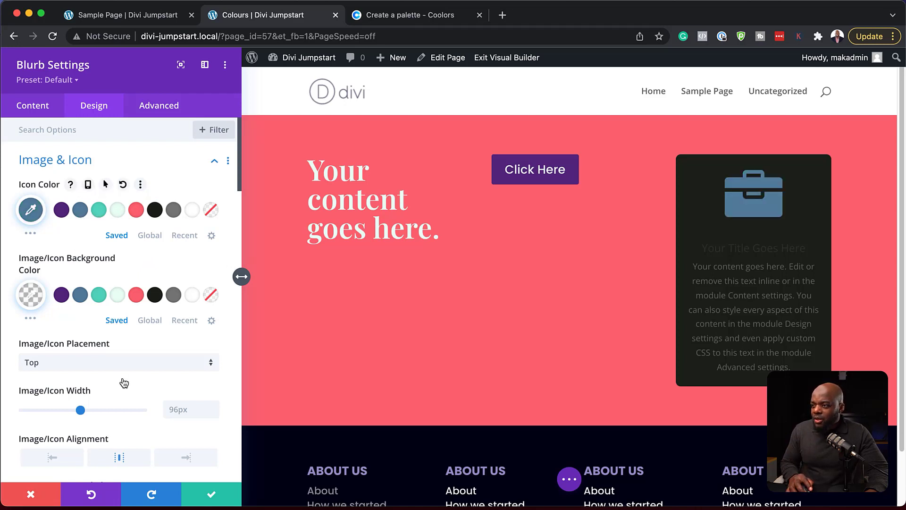
drag(81, 411, 59, 411)
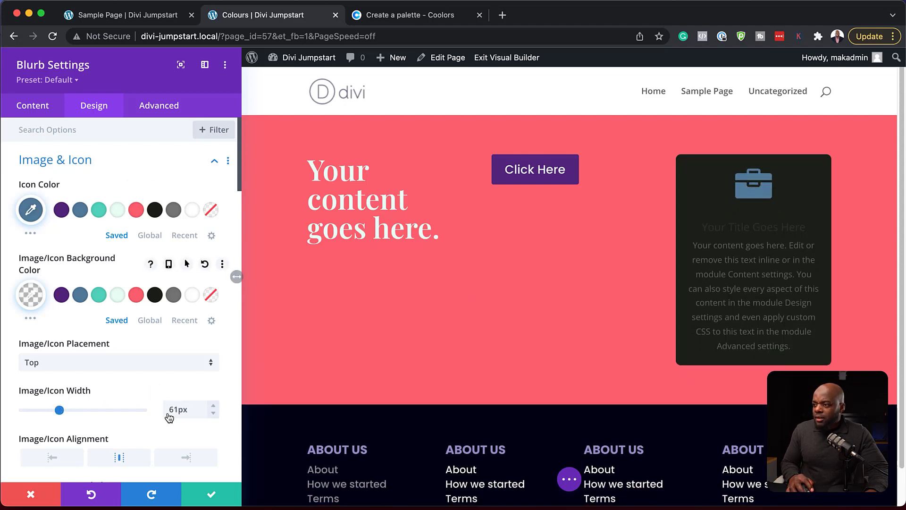
click(214, 413)
- Color the blurb's title text with the saved teal #55d6be and set its font to Poppins
mouse_move(767, 223)
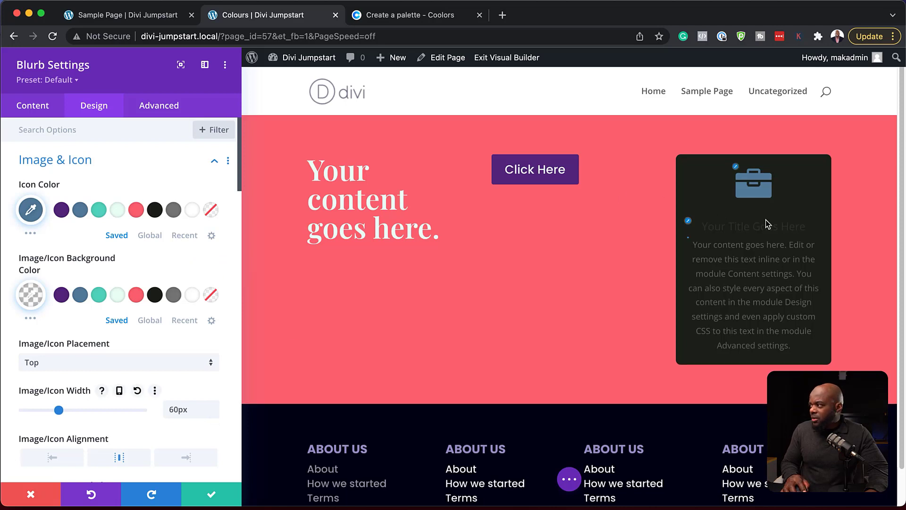
click(689, 222)
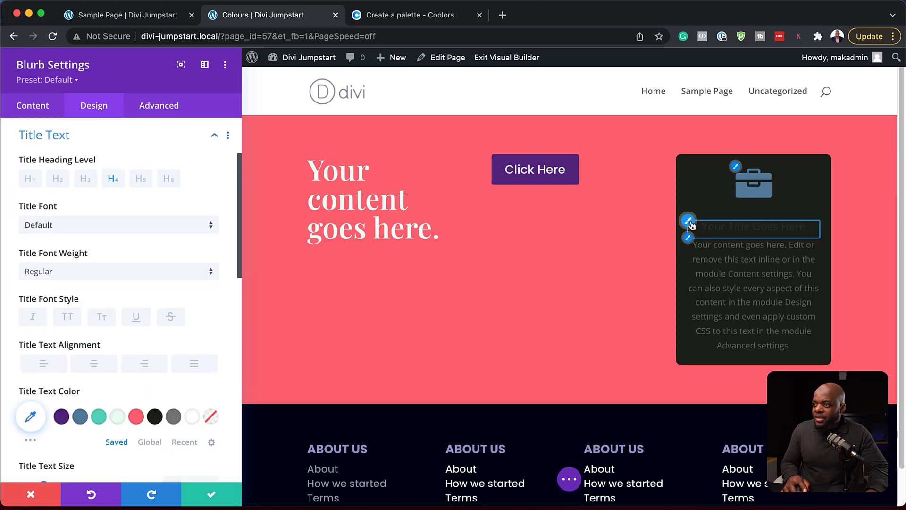
click(99, 417)
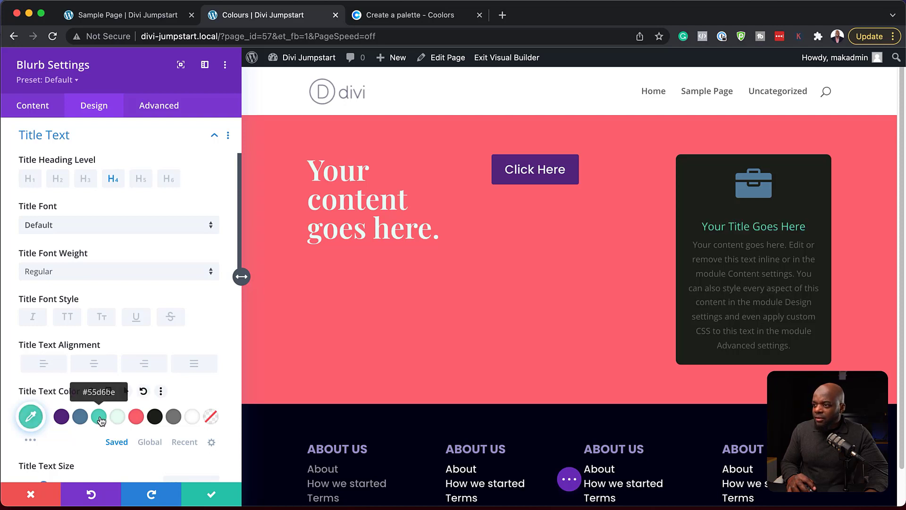
click(102, 231)
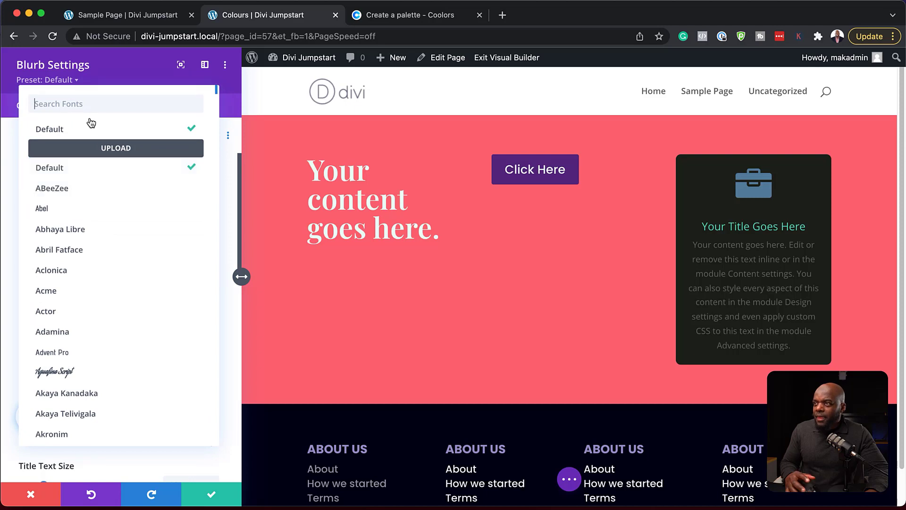
text(popp)
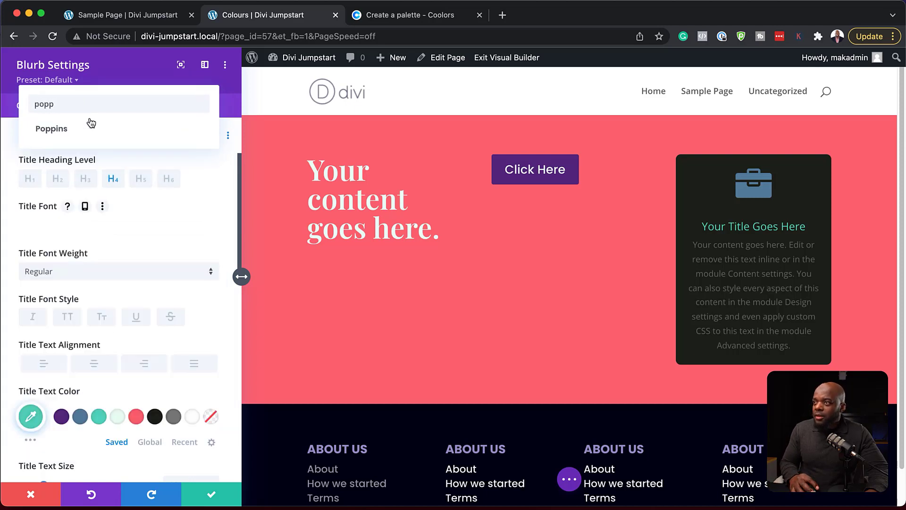
click(86, 129)
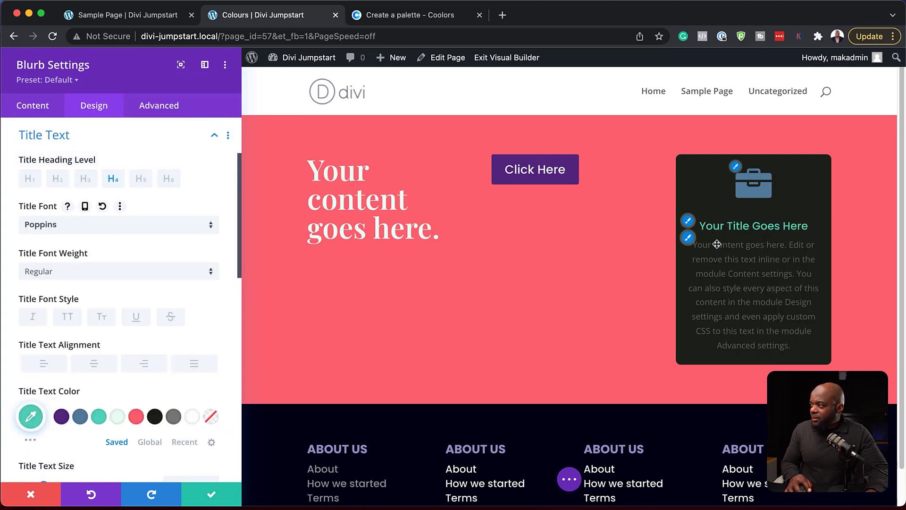
- Set the blurb's body text to the saved teal in the Poppins font, trying coral #fc6471 and white #ffffff for comparison
click(688, 237)
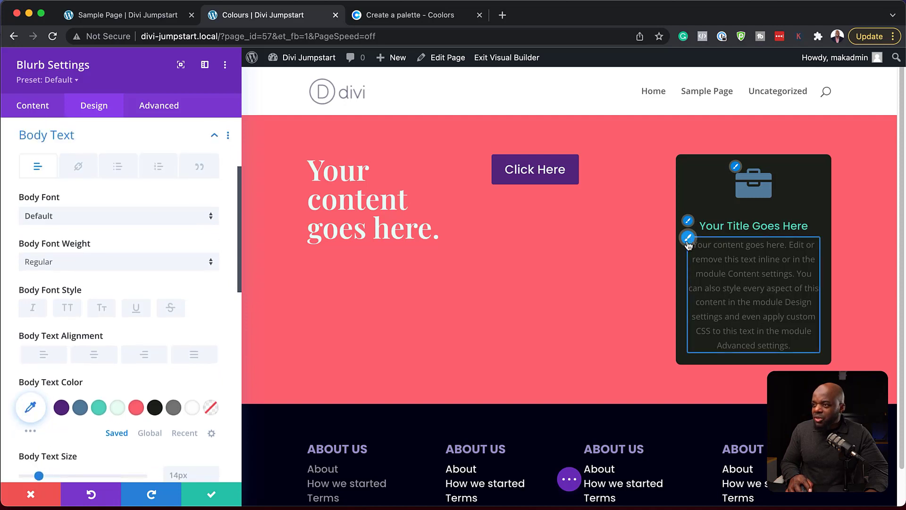
click(133, 411)
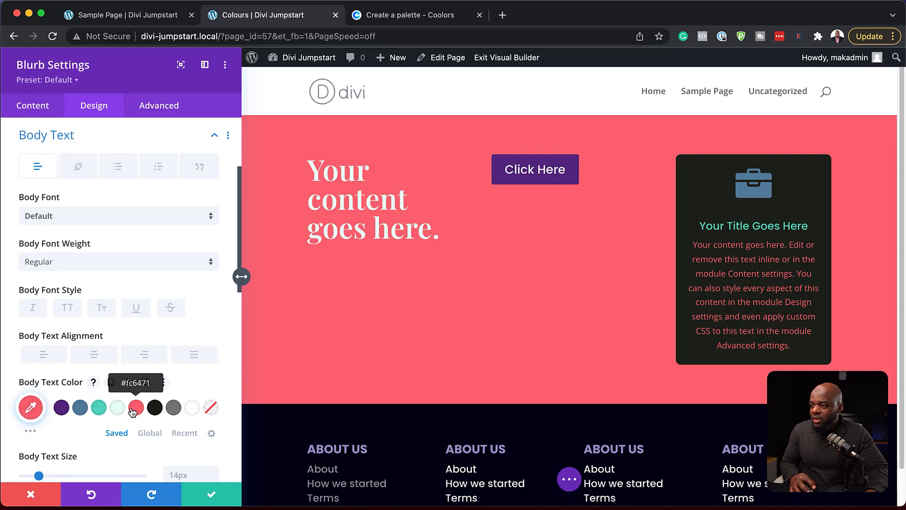
click(192, 409)
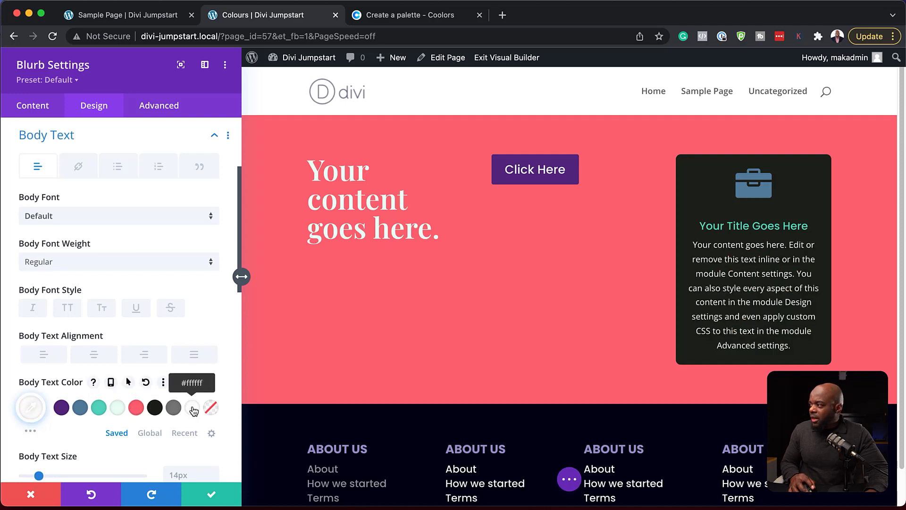
click(100, 409)
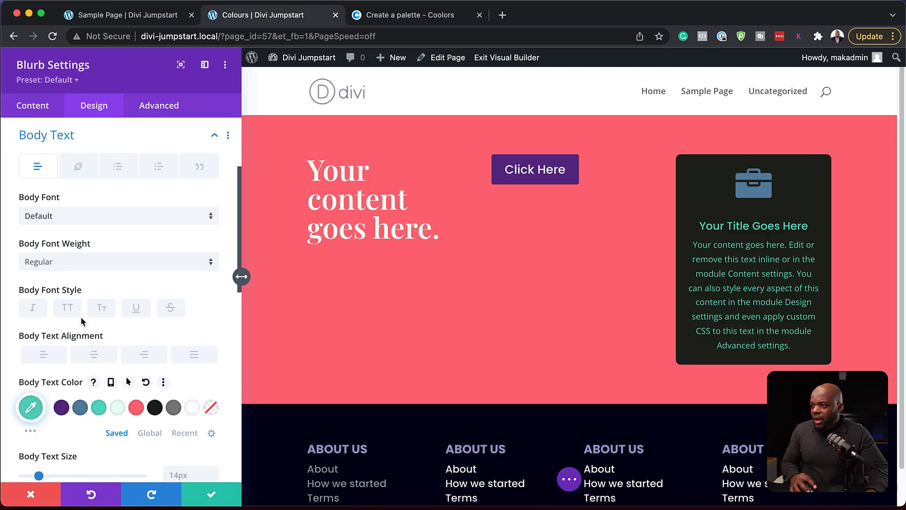
click(72, 222)
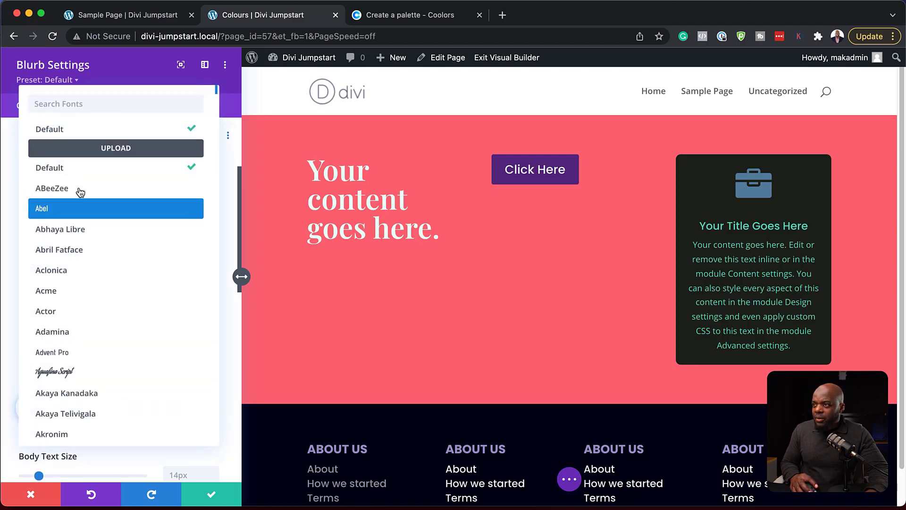
text(popp)
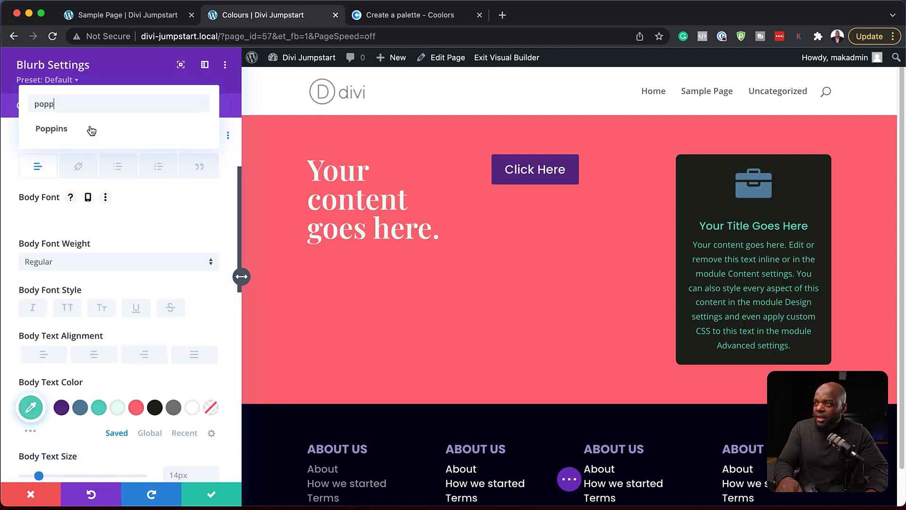
click(92, 130)
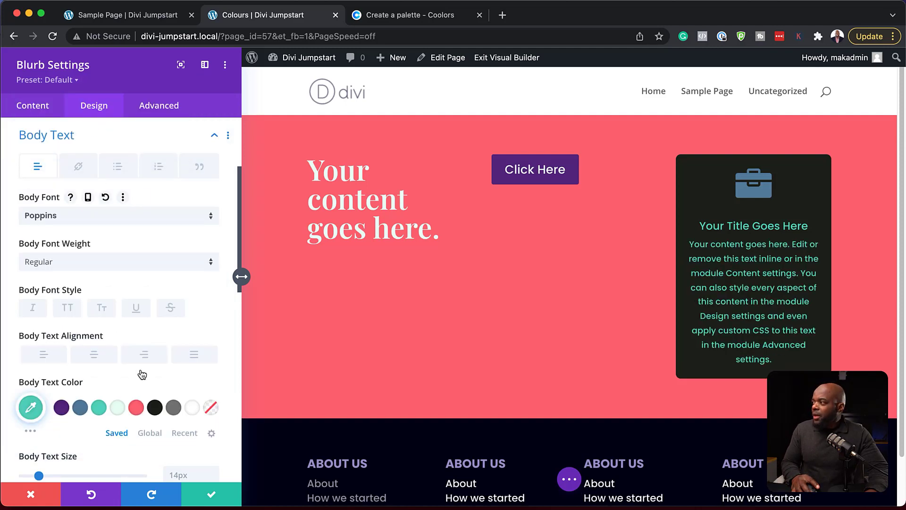
- Make the blurb's title text bold and all uppercase
click(688, 221)
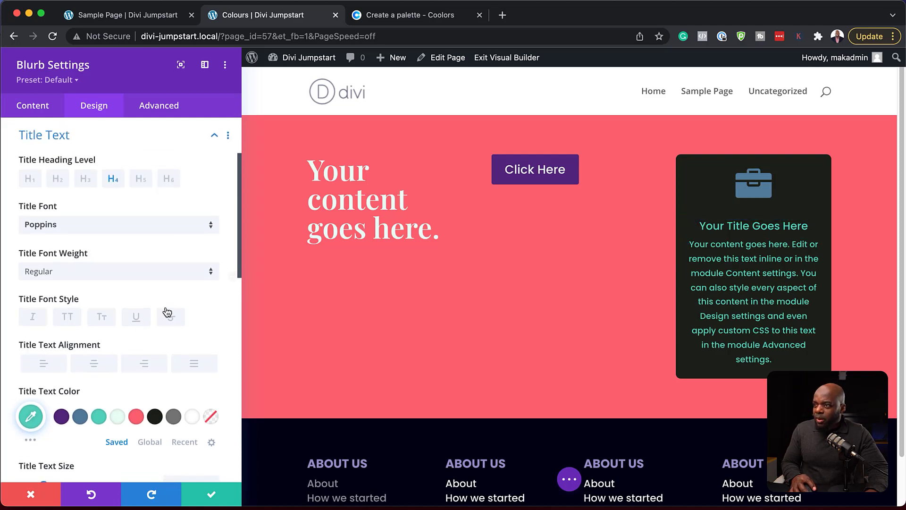
click(54, 272)
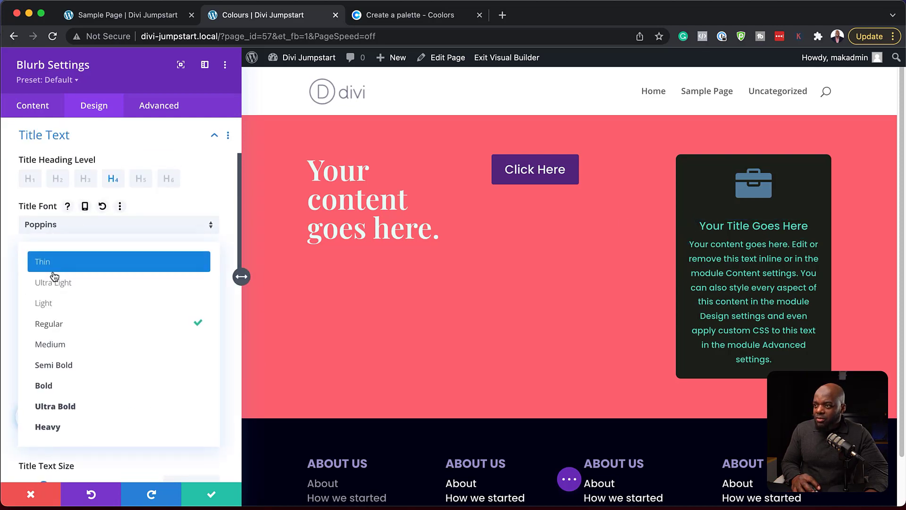
click(66, 384)
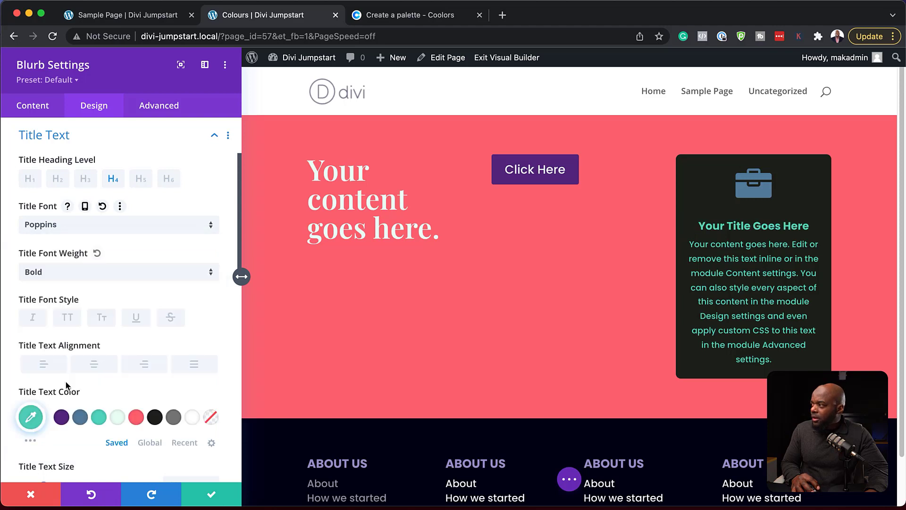
click(68, 319)
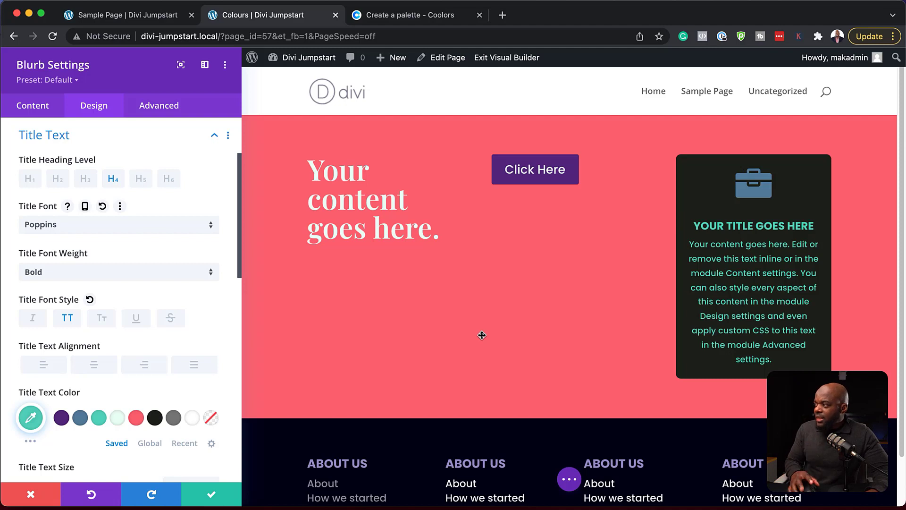
- Recolor the blurb's title text with the saved blue from the expanded palette, and expand the palette again to show its related shades
scroll(208, 349, down, 5)
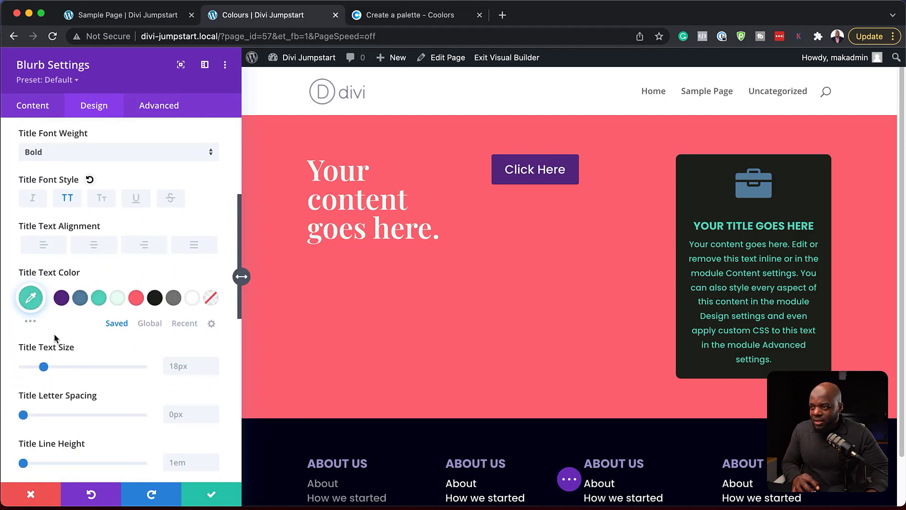
click(31, 324)
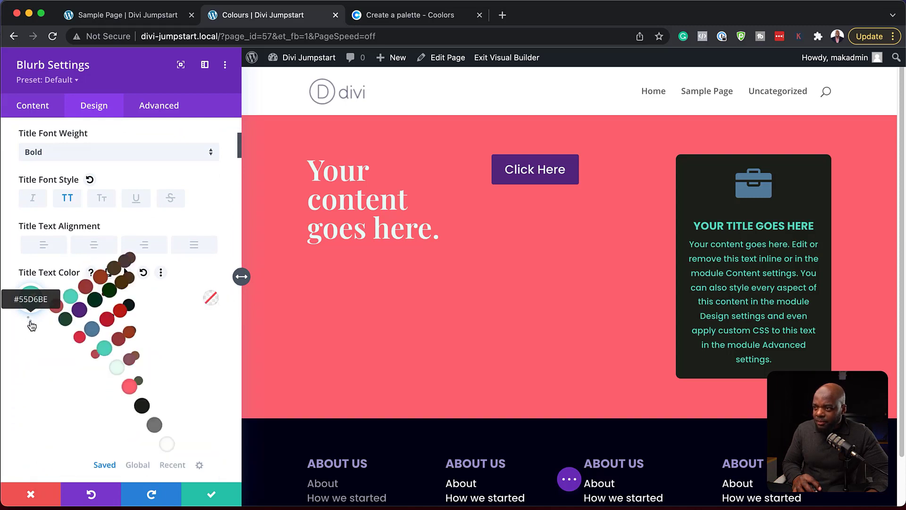
scroll(15, 380, down, 2)
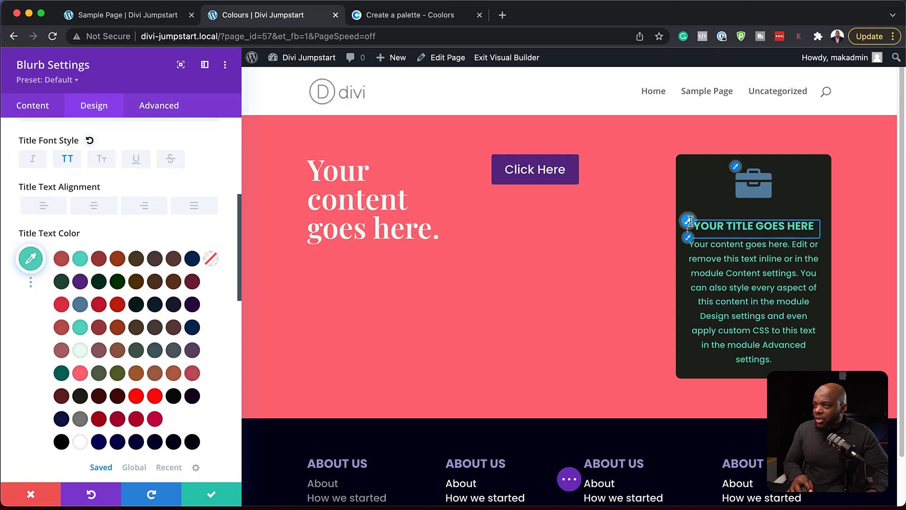
click(82, 306)
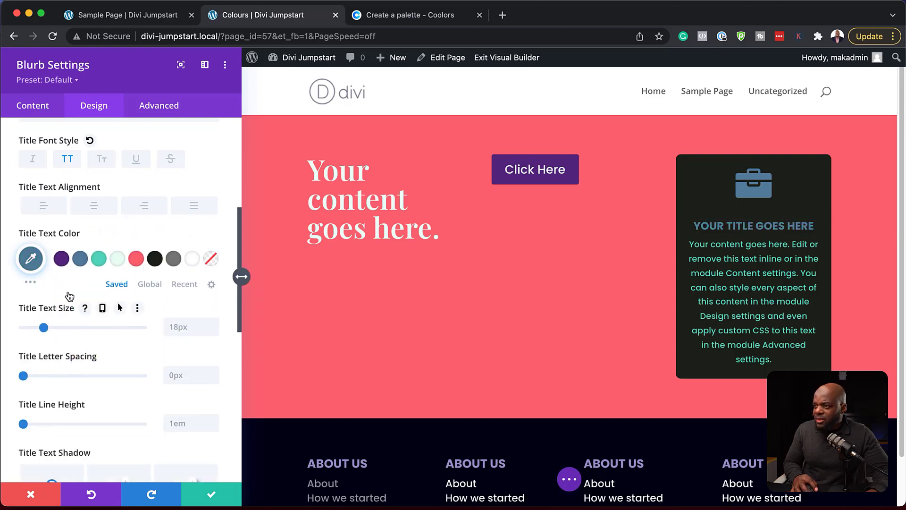
click(30, 282)
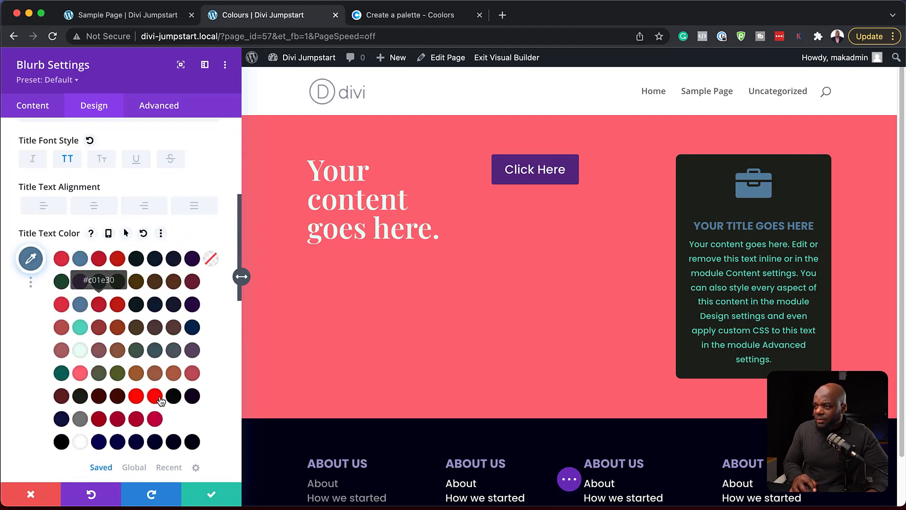
- Try a bright red shade and coral #fc6471 on the blurb's title text, and return it to the saved blue
click(137, 397)
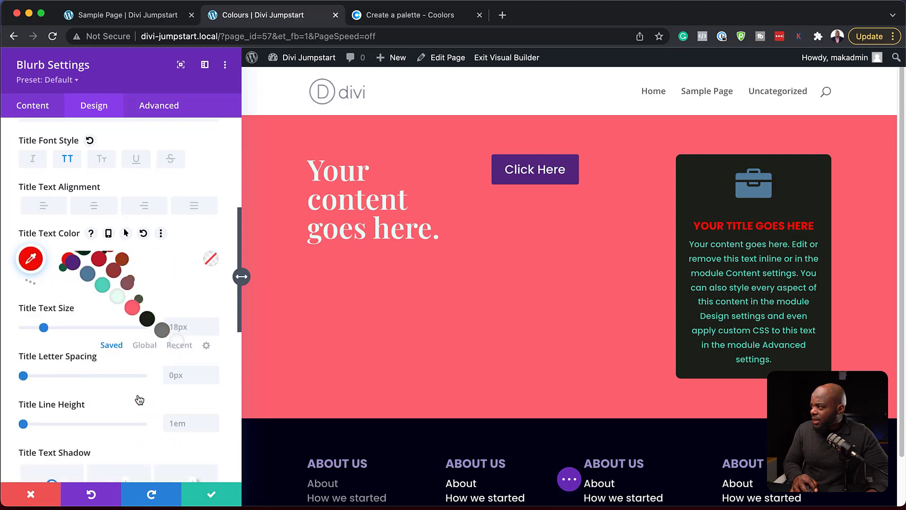
click(30, 283)
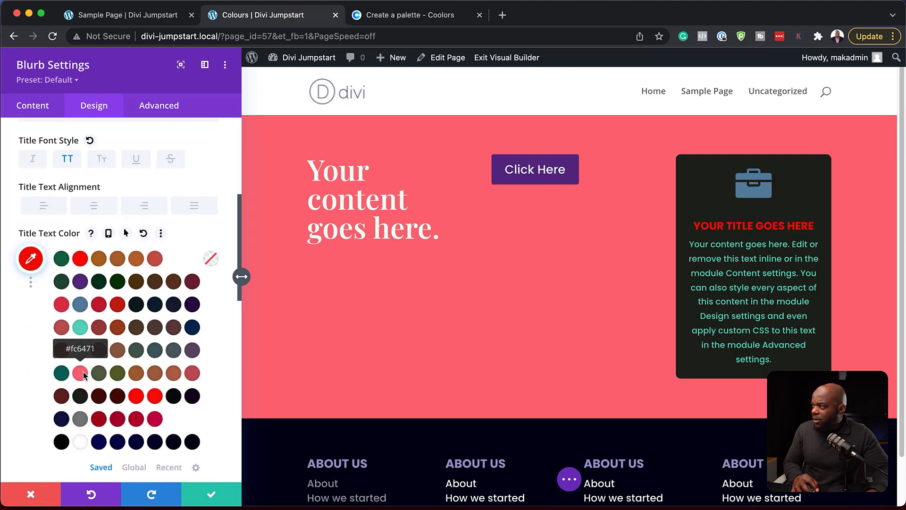
click(85, 373)
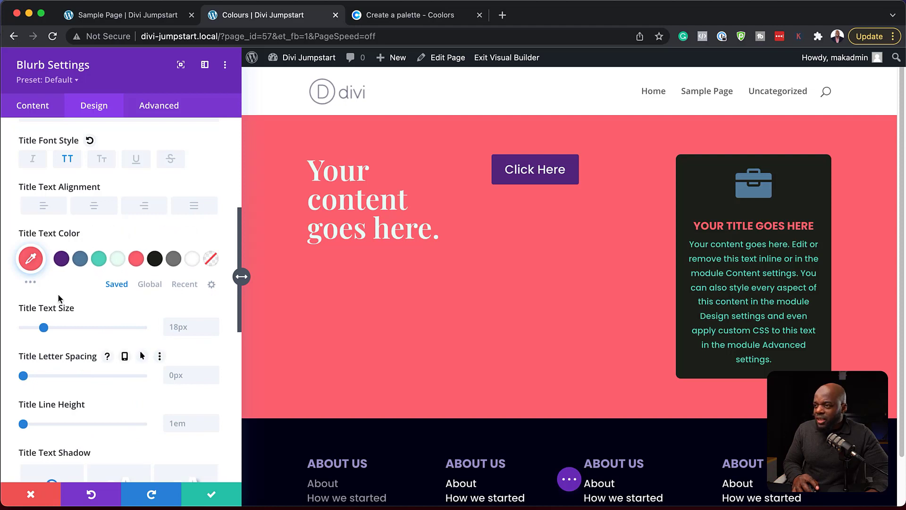
click(30, 284)
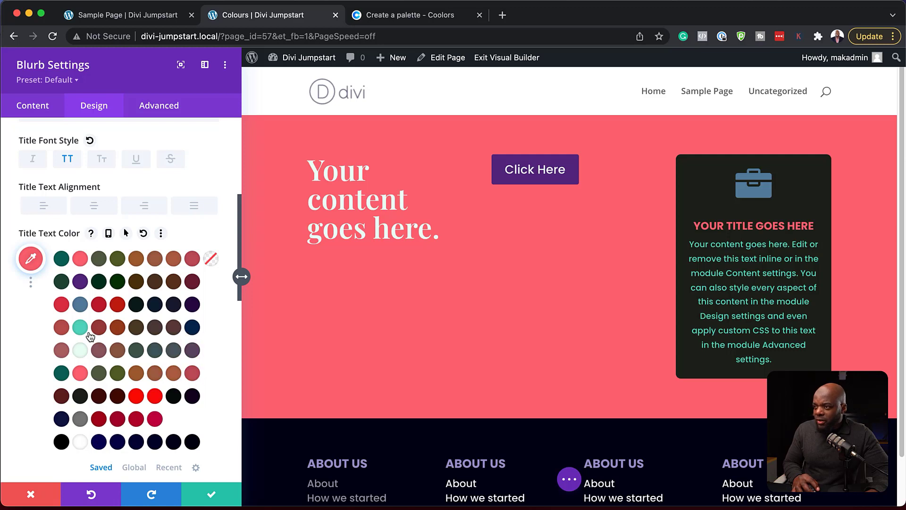
click(80, 306)
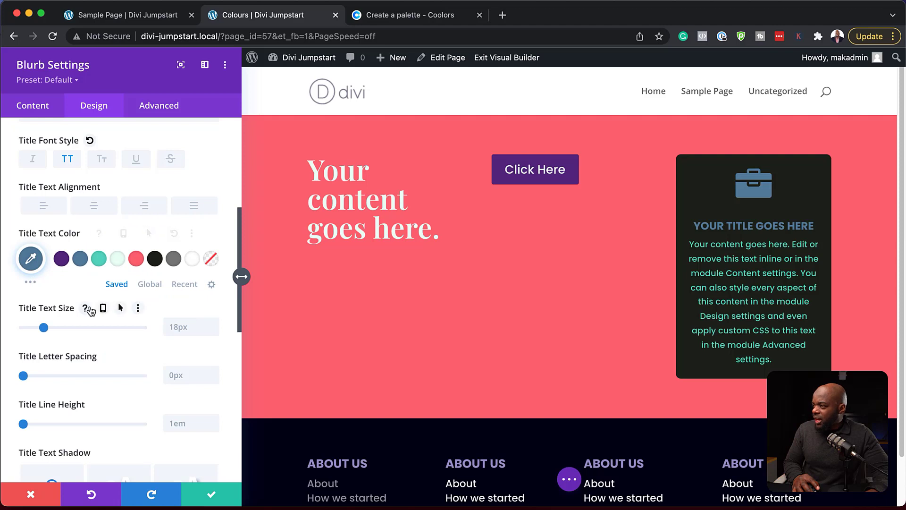
- Recolor the blurb's icon with the saved pale mint after trying the red shade #c01e12, and save the blurb settings
click(738, 169)
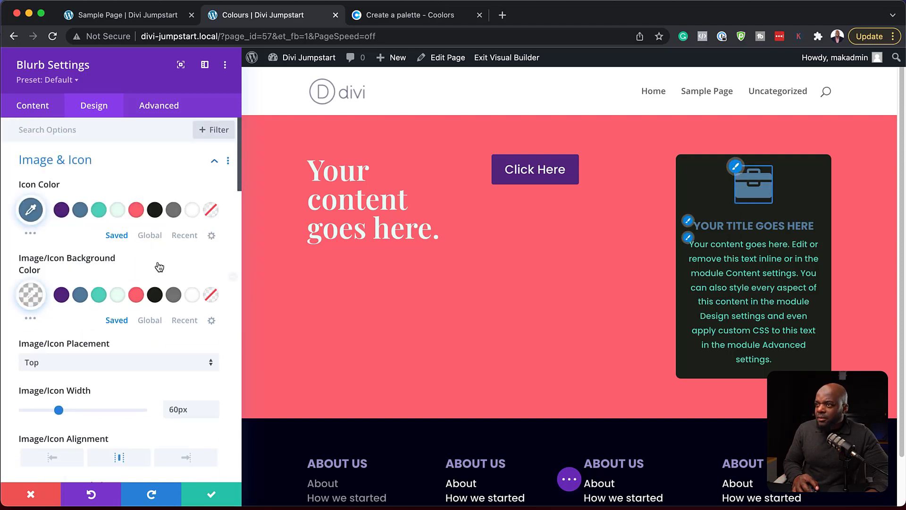
click(31, 234)
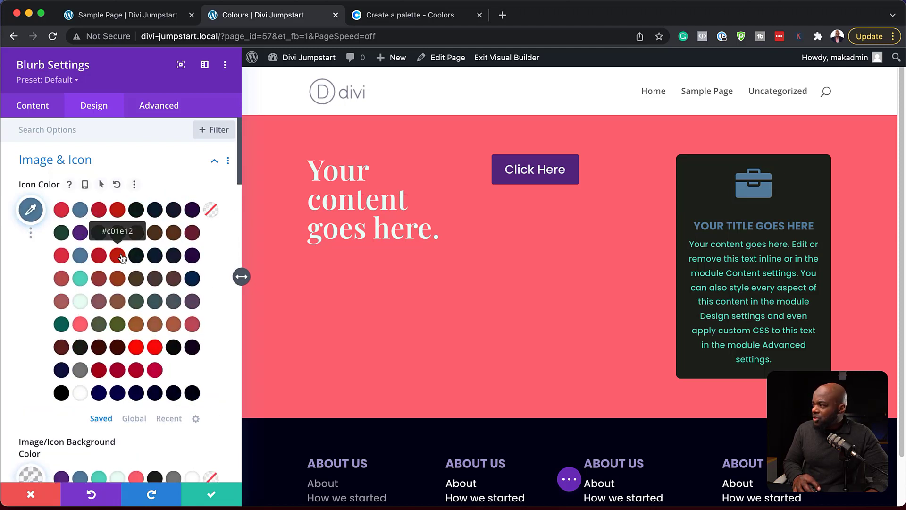
click(121, 256)
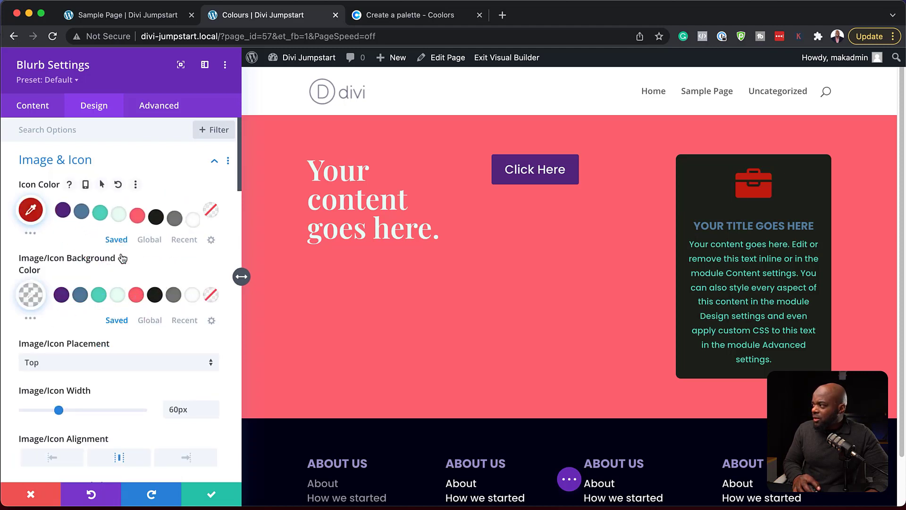
click(31, 234)
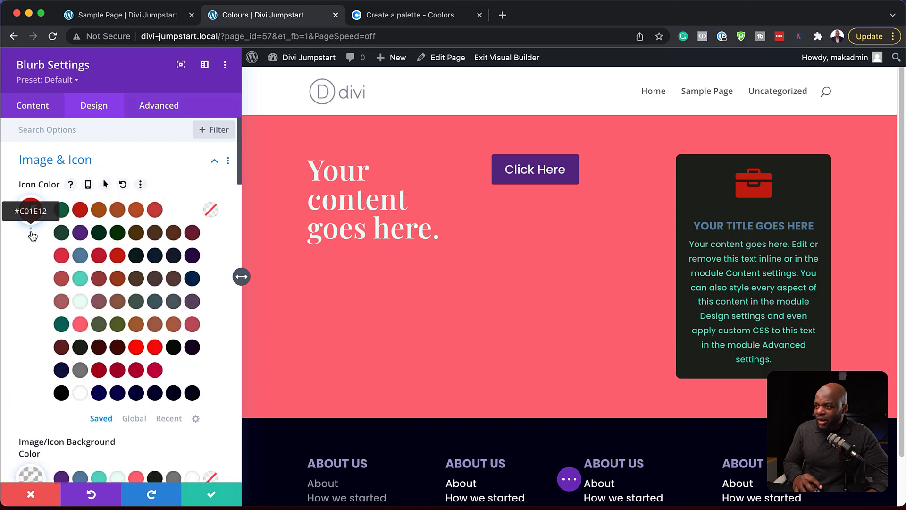
click(81, 302)
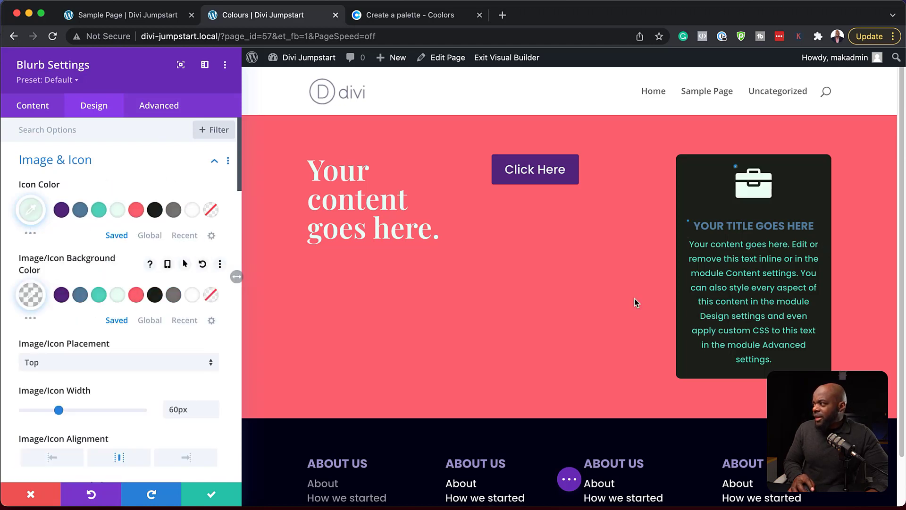
click(214, 479)
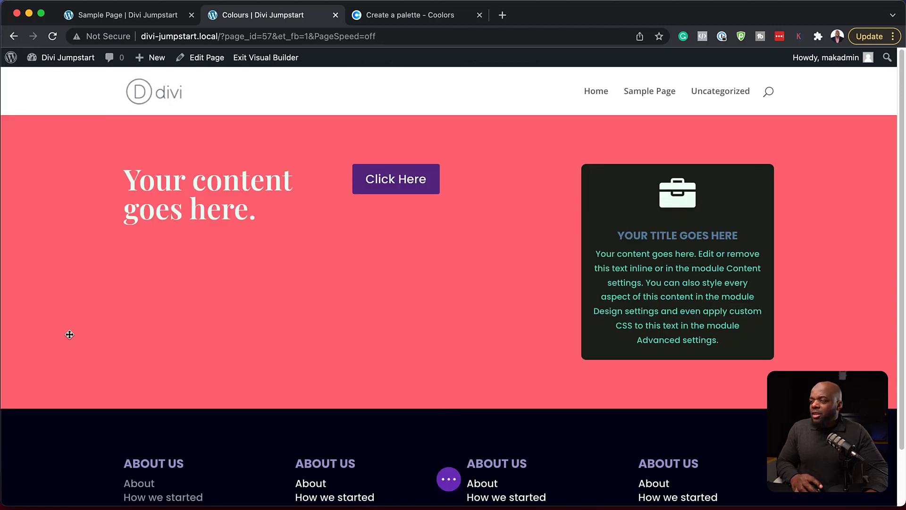